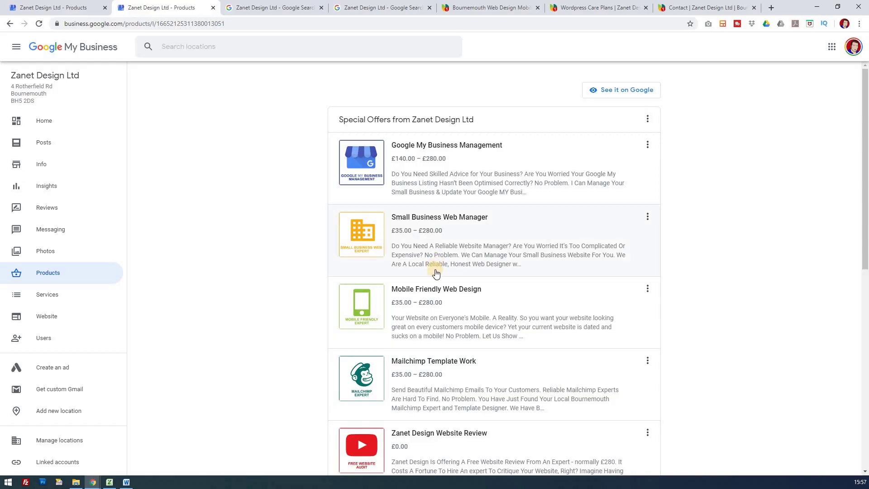
Scroll the Products page and navigate the sidebar to the Home dashboard showing 303 views and 245 searches.
scroll(435, 275, down, 2)
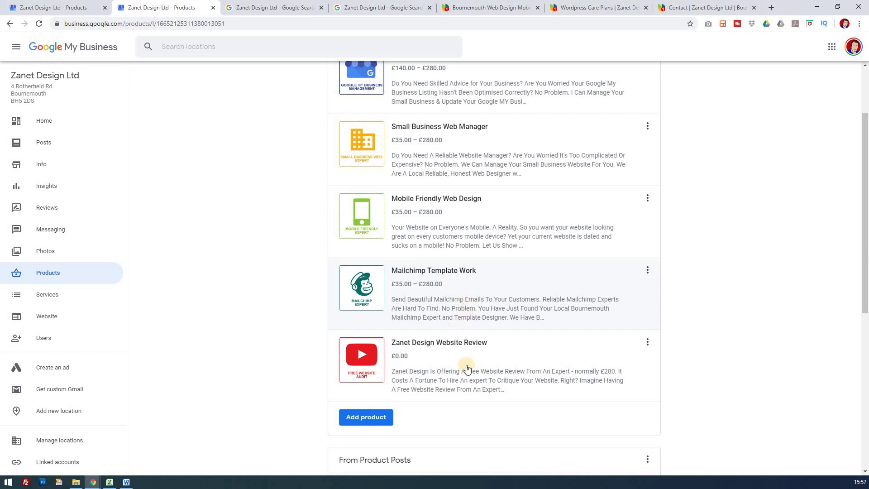
scroll(465, 366, down, 3)
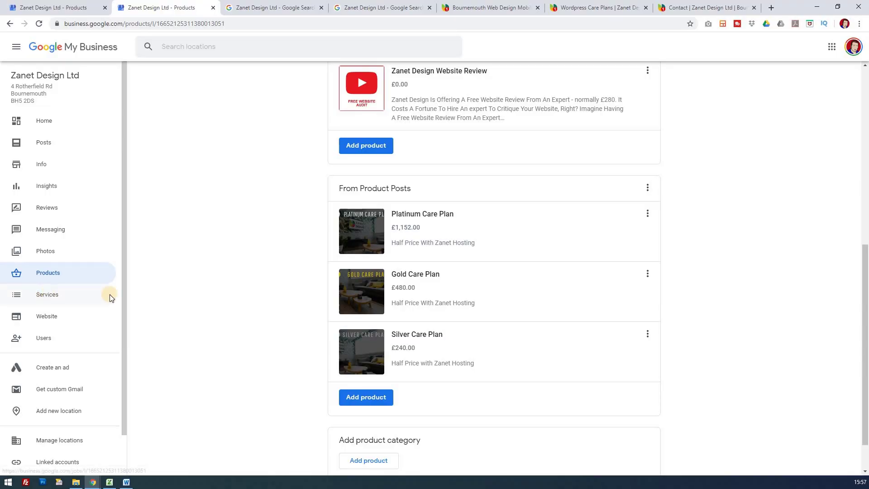
click(111, 294)
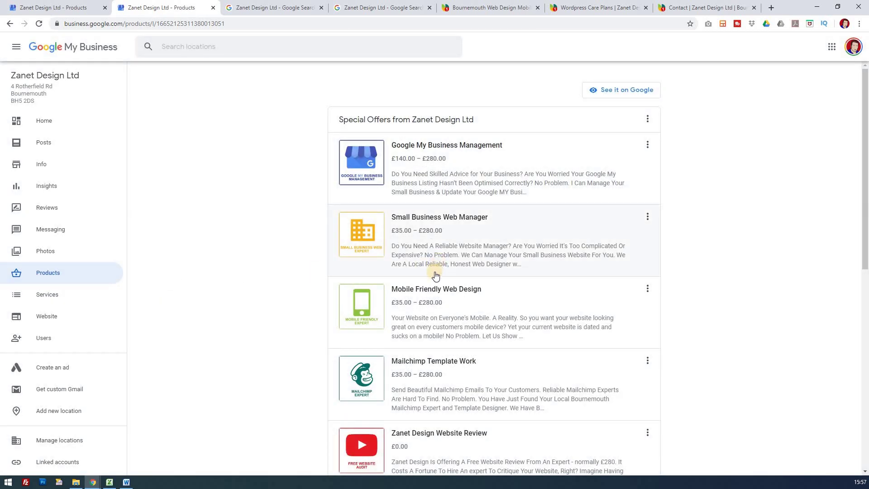
scroll(441, 282, down, 2)
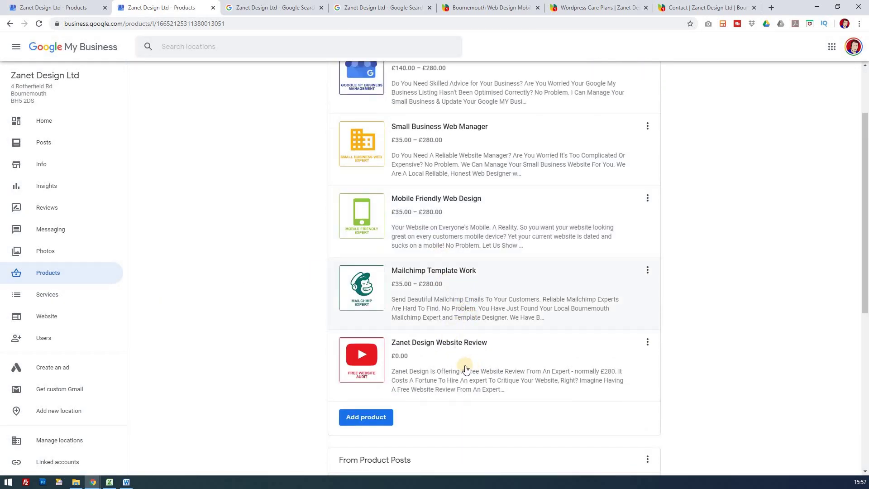
scroll(464, 367, down, 3)
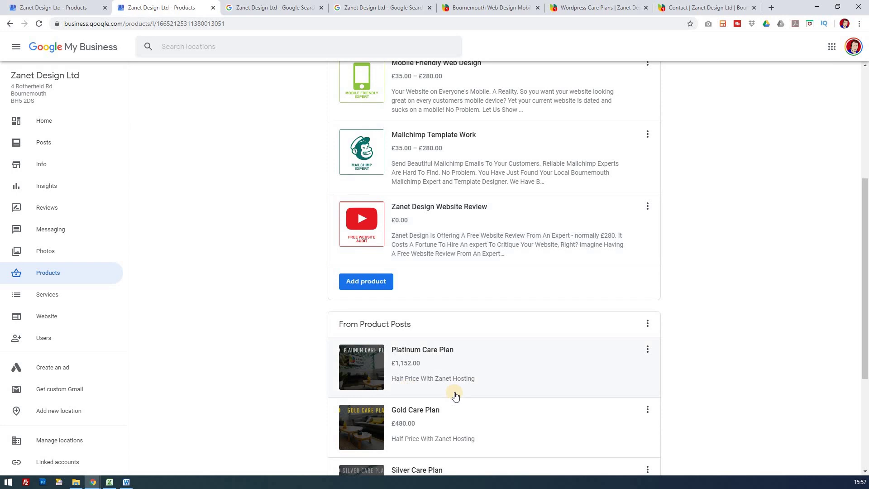
scroll(456, 397, down, 3)
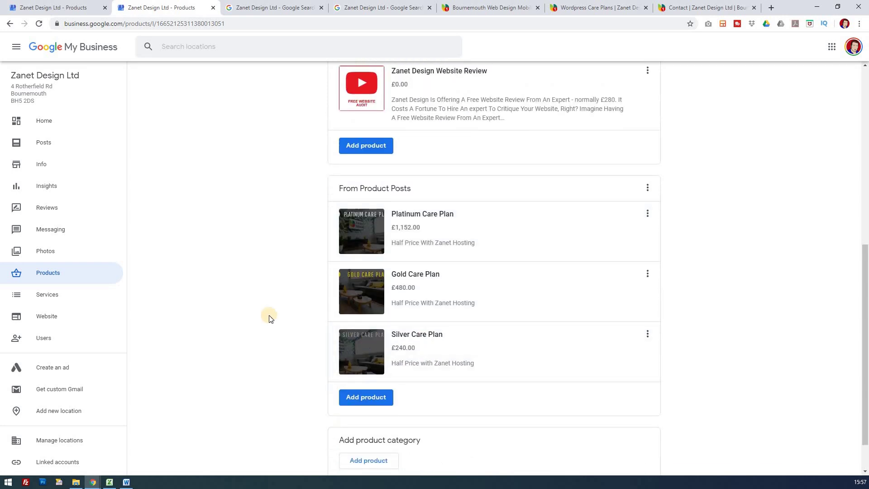
click(45, 294)
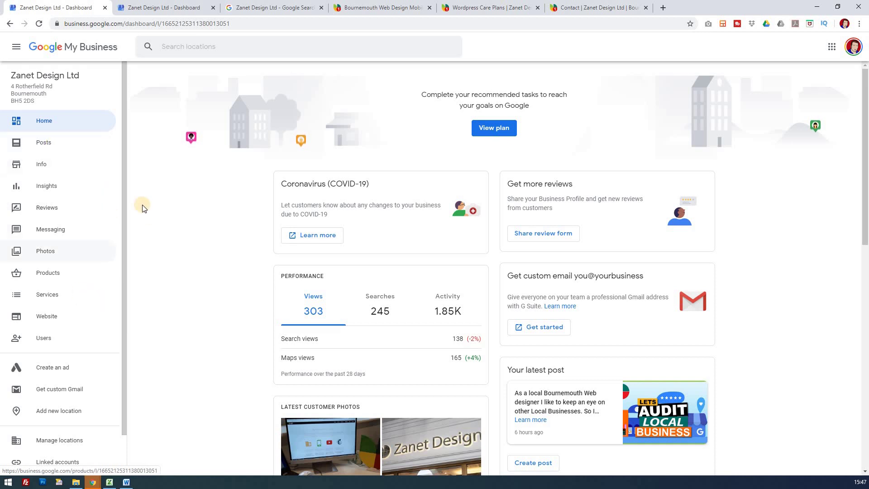
Go to the Posts page, start an Add Product post, then close it without saving.
click(47, 143)
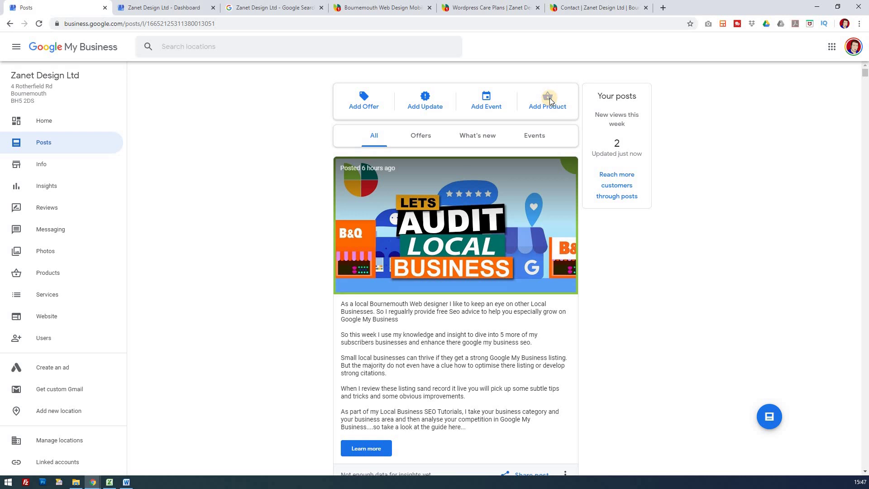
click(548, 99)
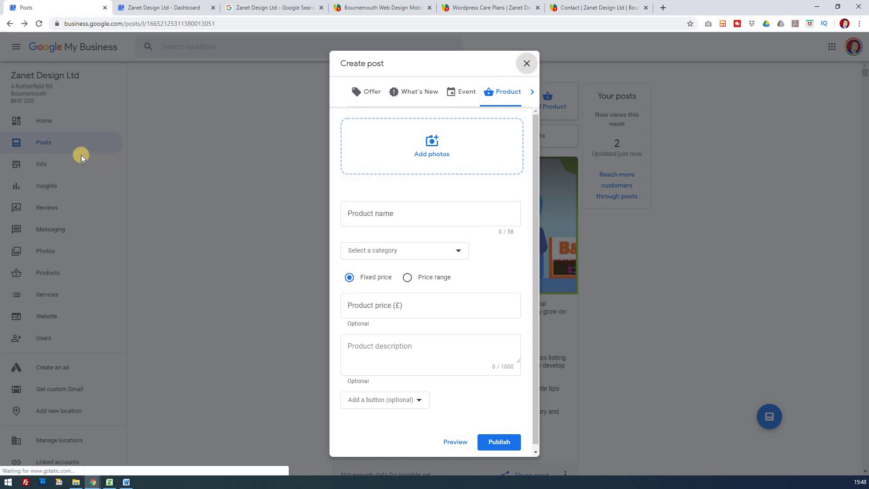
click(45, 144)
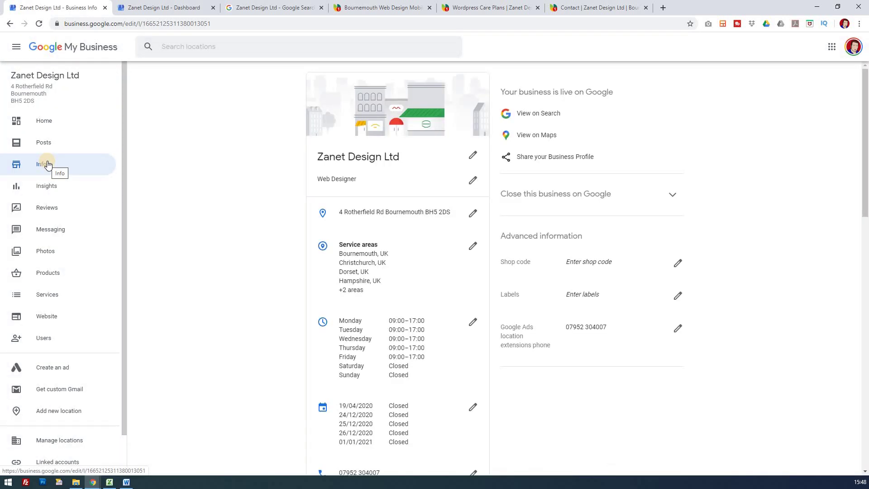
From the Info page, go to Products and start a new product under Special Offers.
scroll(351, 245, down, 7)
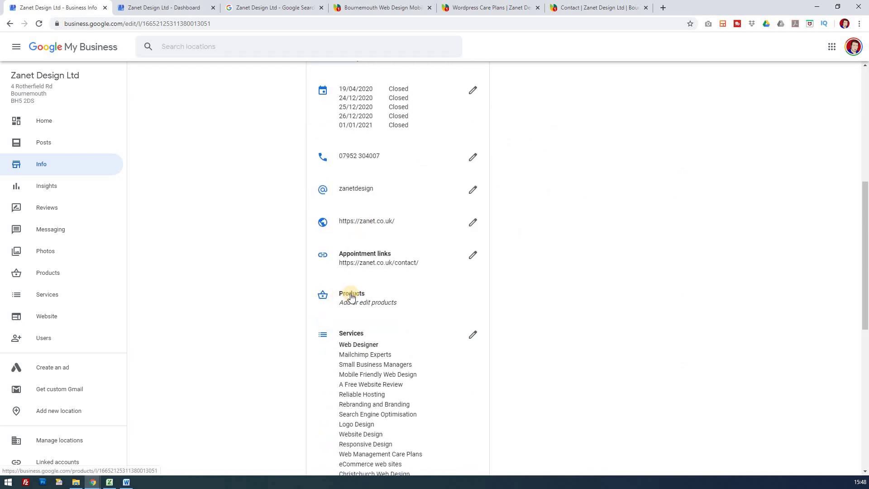
click(351, 295)
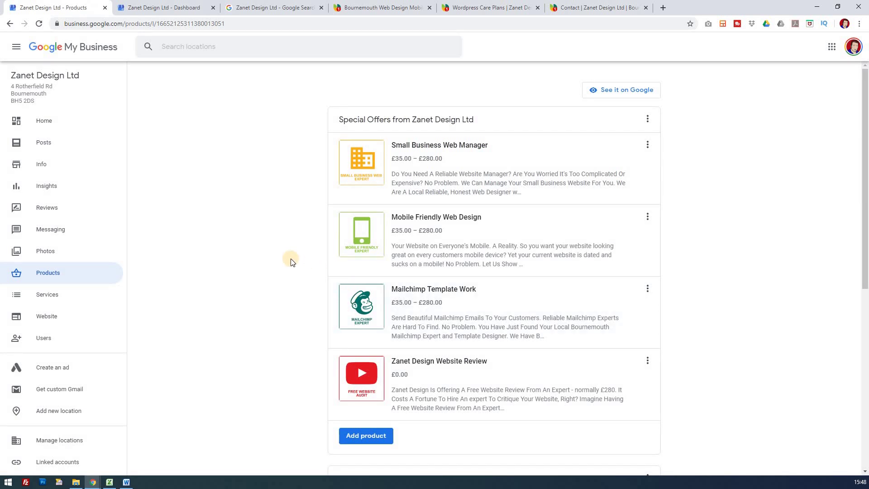
scroll(291, 259, down, 4)
click(366, 256)
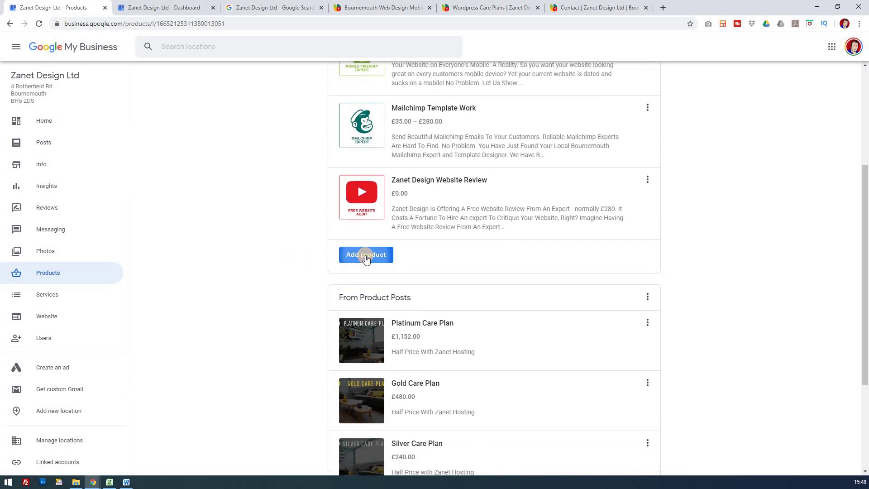
scroll(482, 277, down, 3)
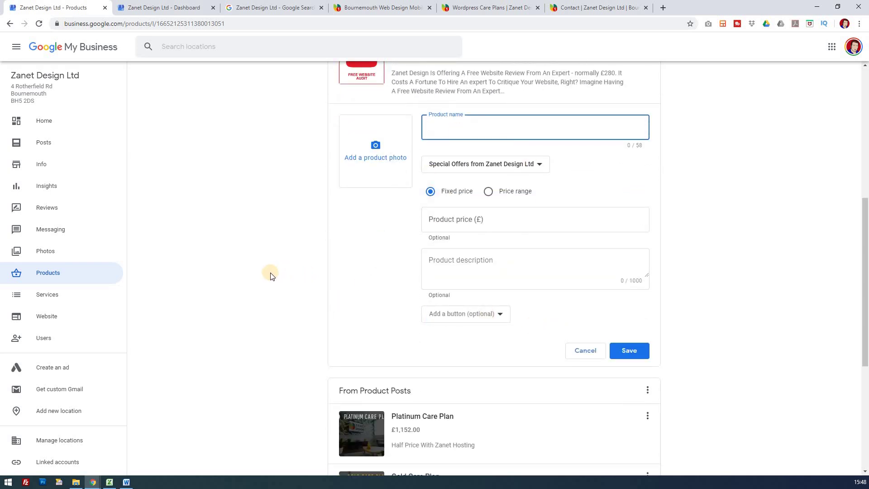
scroll(270, 276, up, 7)
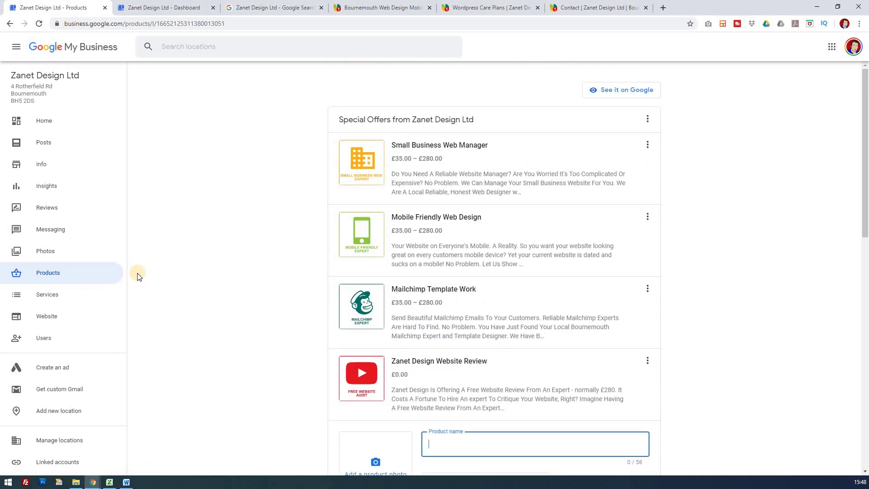
Go to Home and back to Products, leaving only the four existing special offers.
click(46, 120)
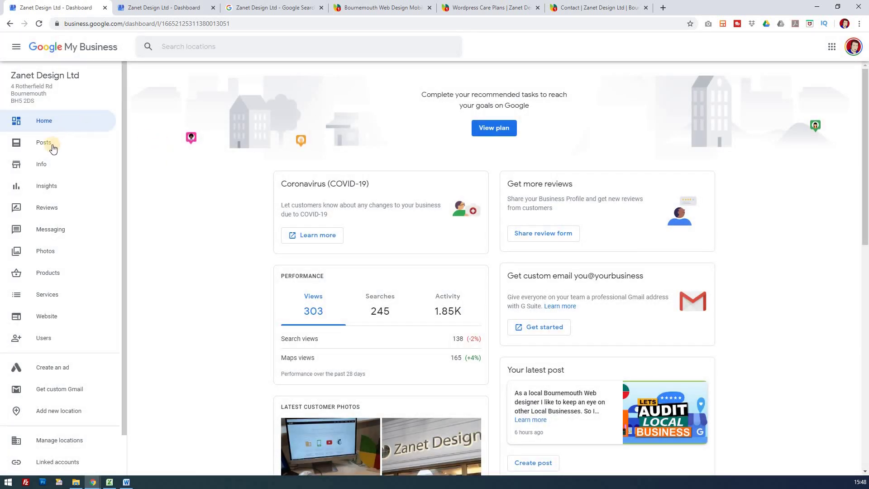
click(54, 273)
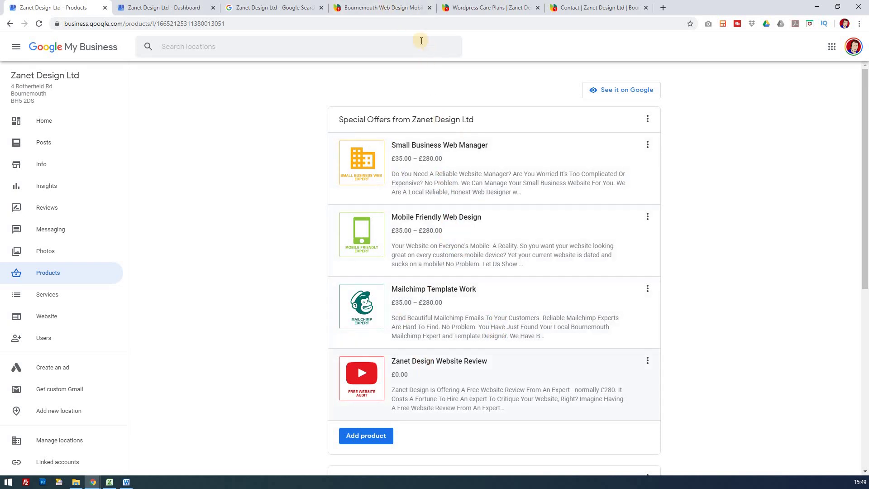
Review the zanet.co.uk services page and the £35.00–£280.00 Small Business Web Manager product in Google Search.
click(395, 11)
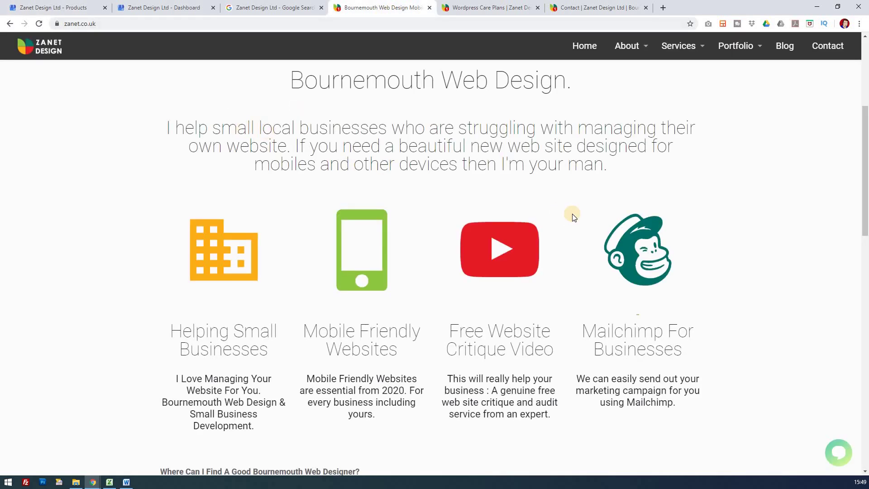
scroll(571, 214, down, 4)
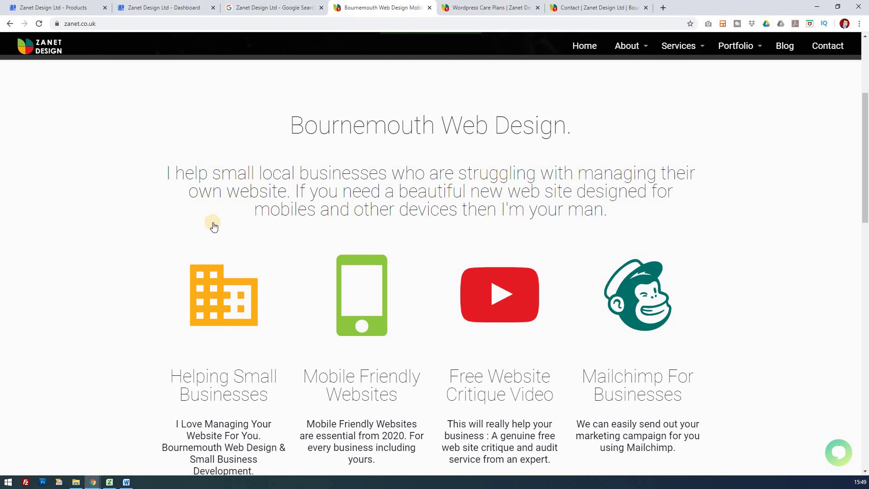
scroll(213, 226, down, 3)
scroll(214, 222, up, 5)
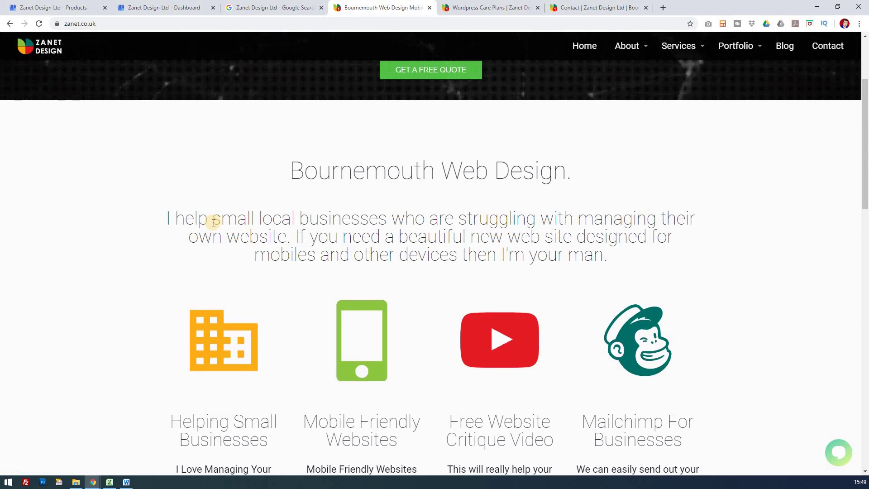
click(278, 9)
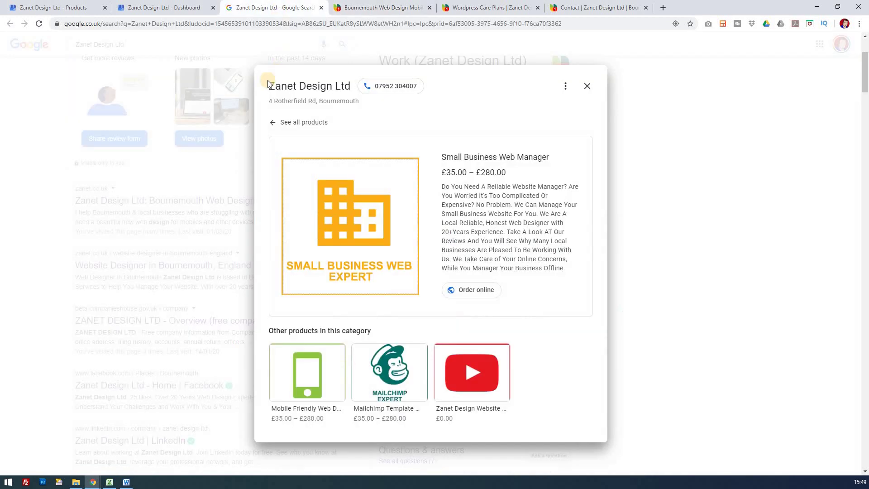
Back on the dashboard, view the recommended tasks plan and dismiss it.
click(170, 9)
click(494, 128)
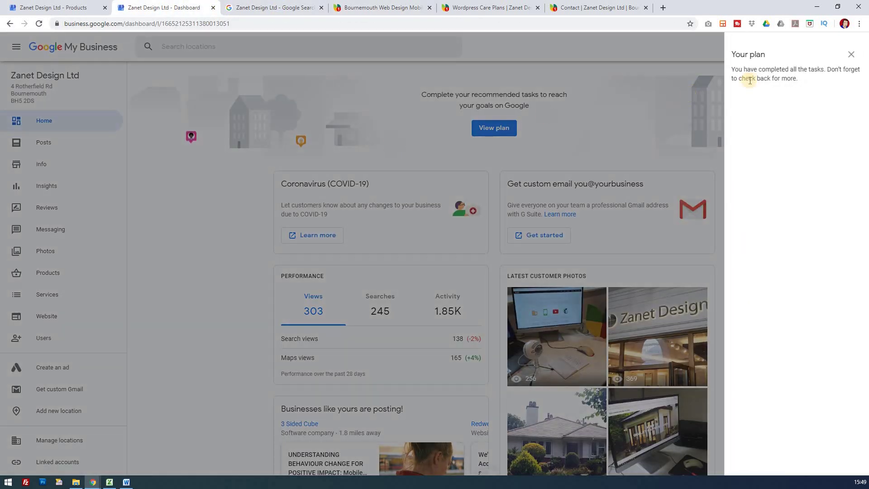
click(515, 119)
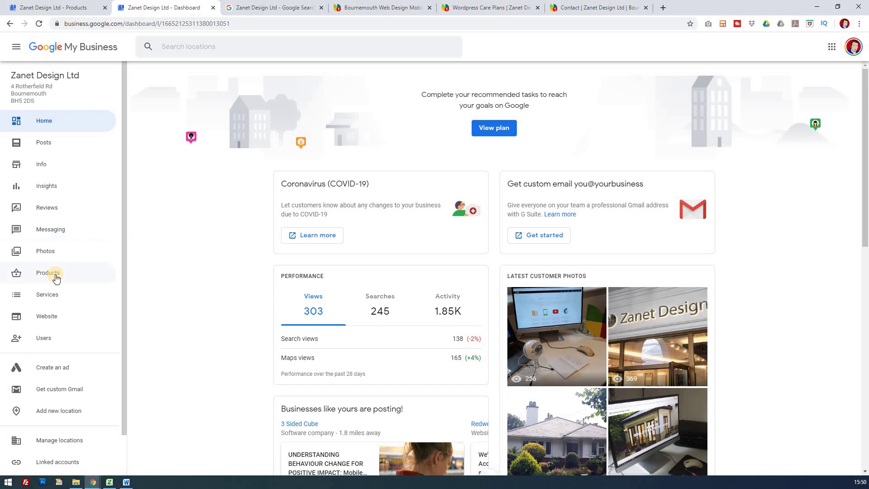
Begin an Add Product post on the Posts page and bring up its photo upload.
click(48, 143)
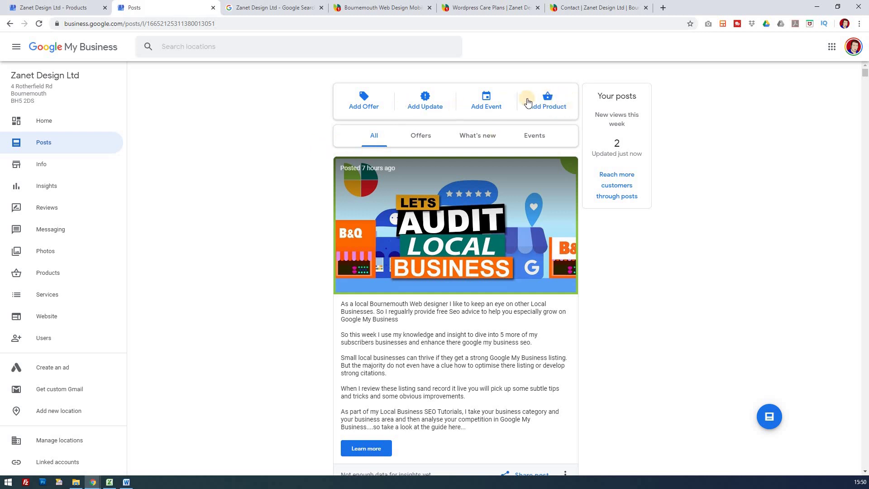
click(549, 101)
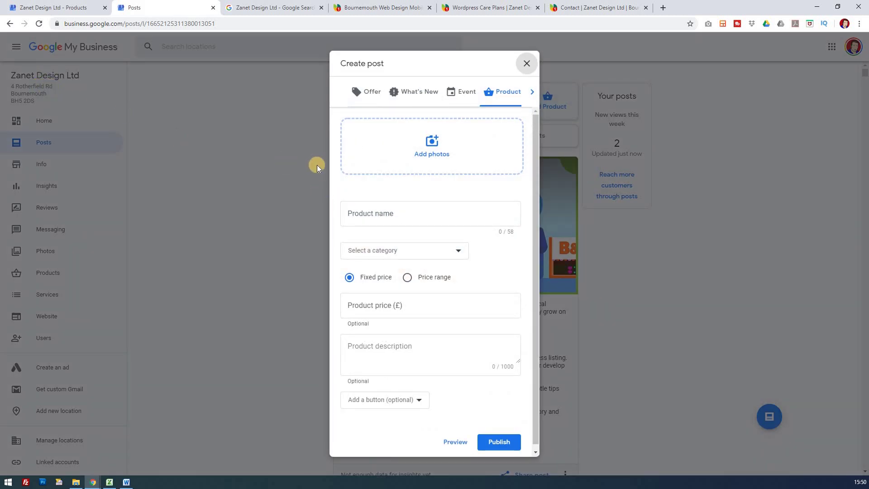
click(423, 145)
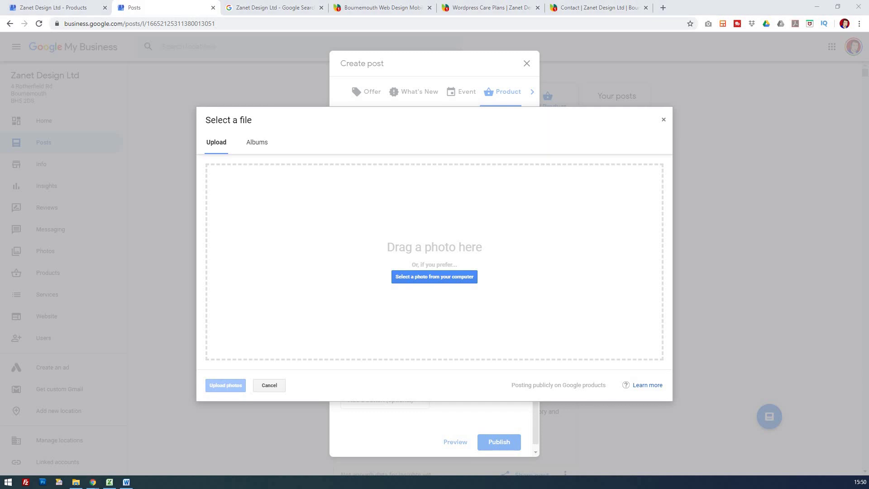
Upload the Google My Business Management image, crop it to its full top and bottom edges, and attach it.
drag(264, 192, 387, 216)
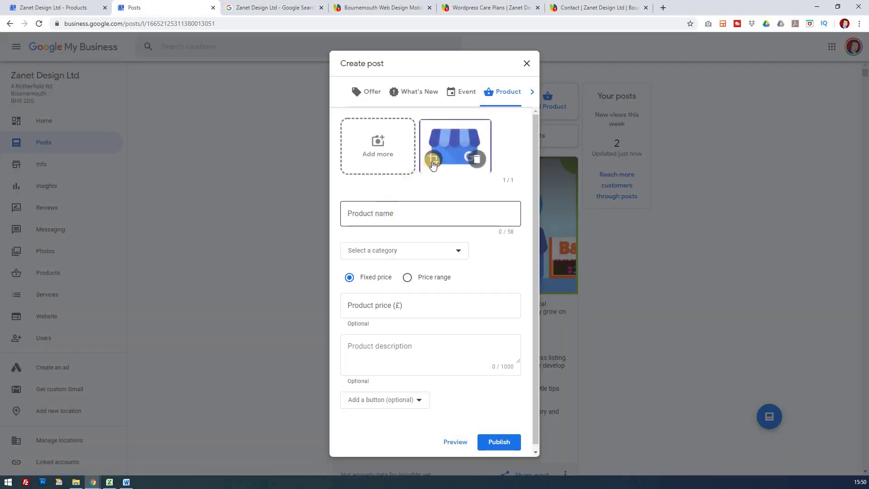
click(433, 161)
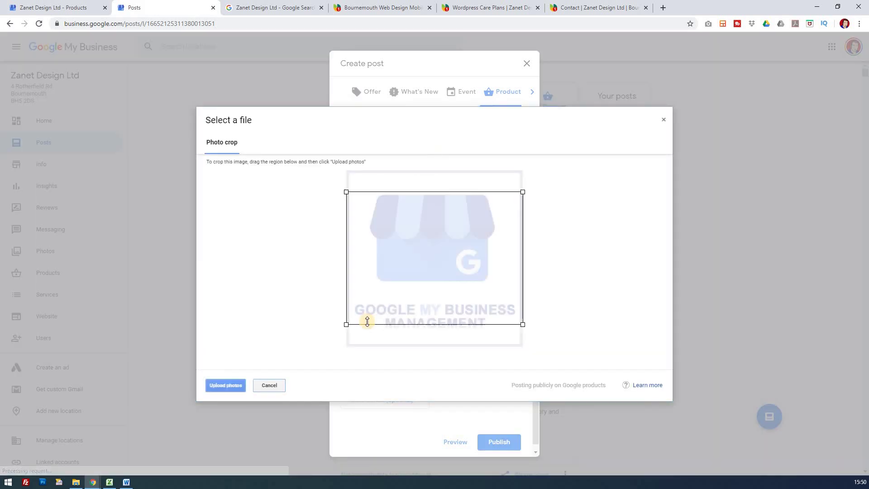
drag(346, 324, 333, 357)
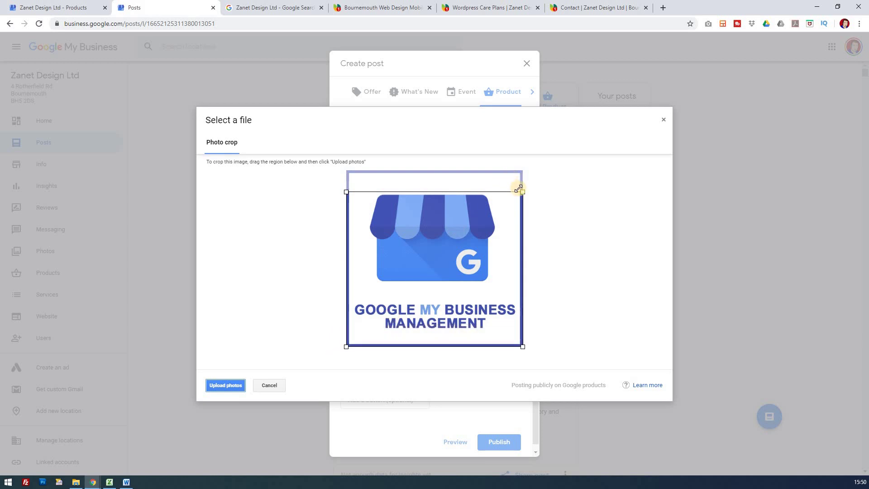
drag(519, 189, 530, 159)
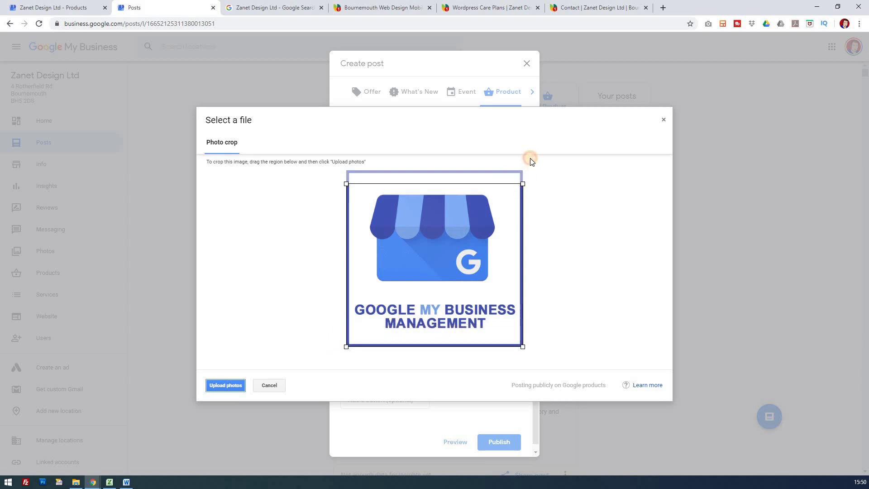
click(236, 386)
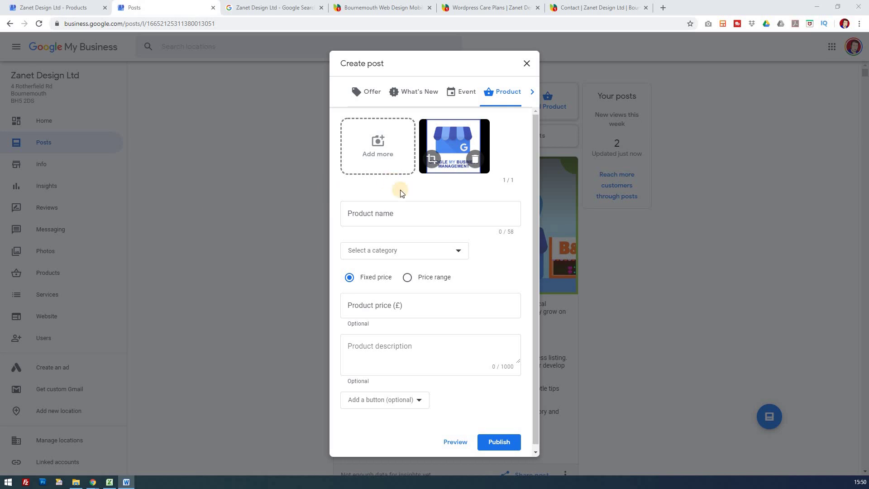
Paste 'Google My Business Management' as the product name and choose category Special Offers from Zanet Design Ltd.
click(389, 213)
right_click(392, 215)
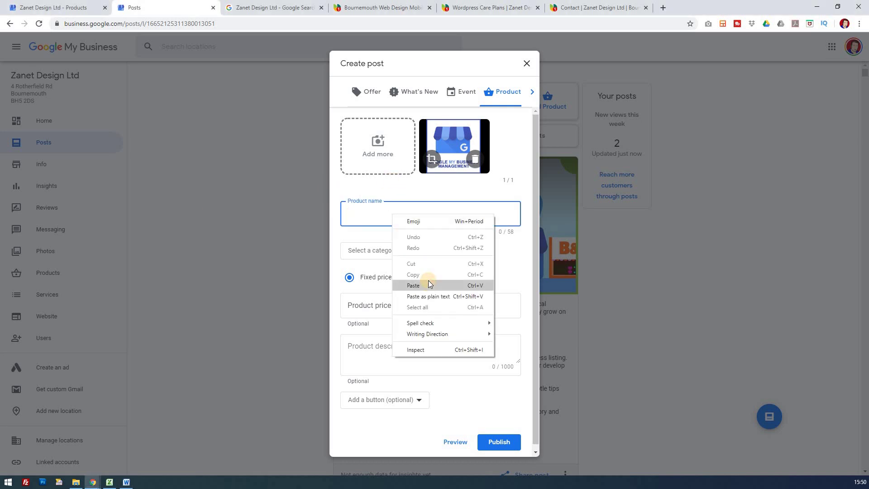
click(413, 286)
click(388, 254)
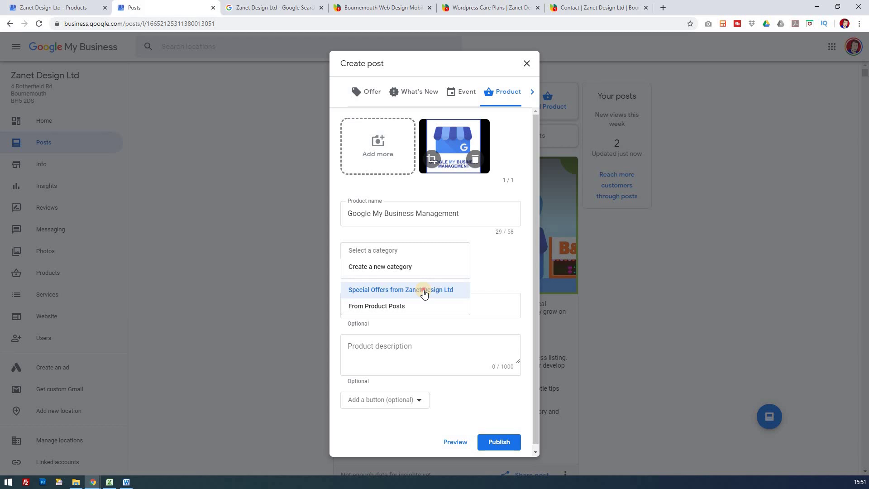
click(424, 293)
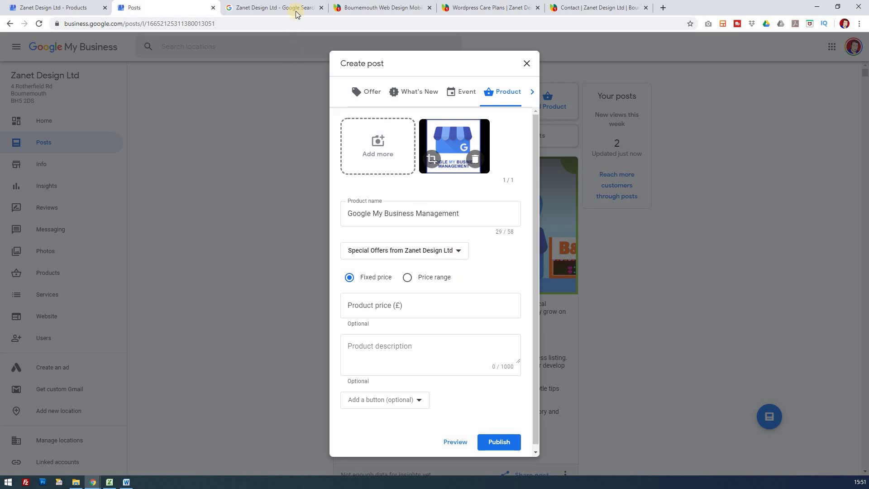
Check the Small Business Web Manager listing's pricing, then bring the Word document forward.
click(365, 8)
click(282, 8)
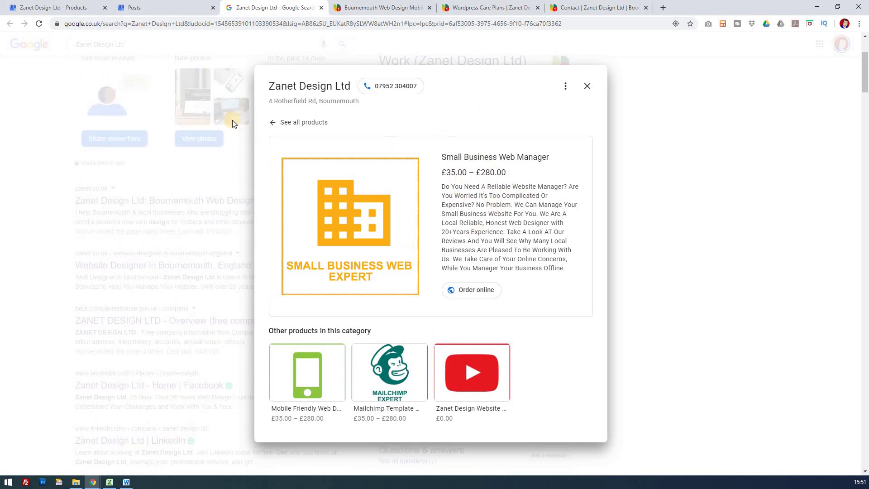
click(172, 10)
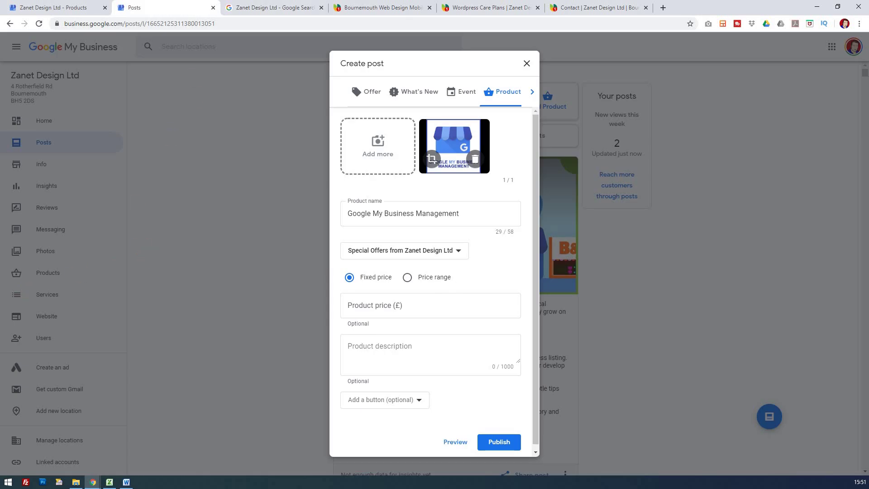
key(alt+Tab)
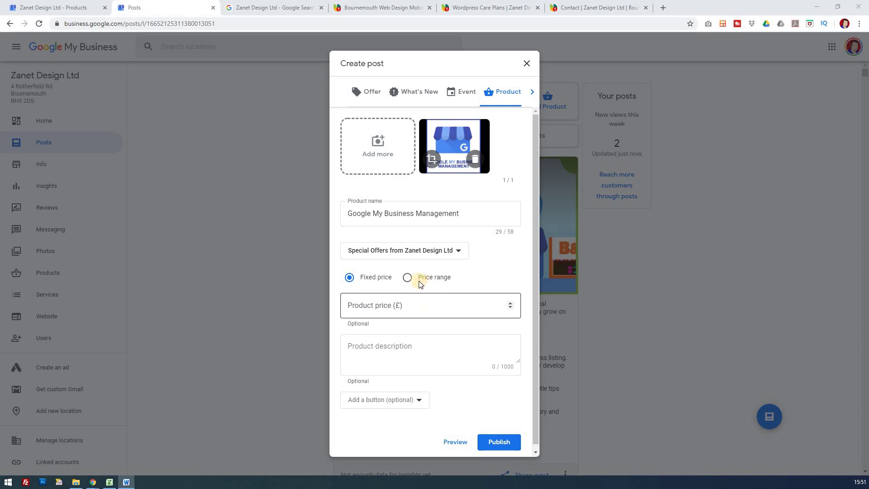
Switch pricing to Price range, with minimum 140 and maximum 280.
click(408, 277)
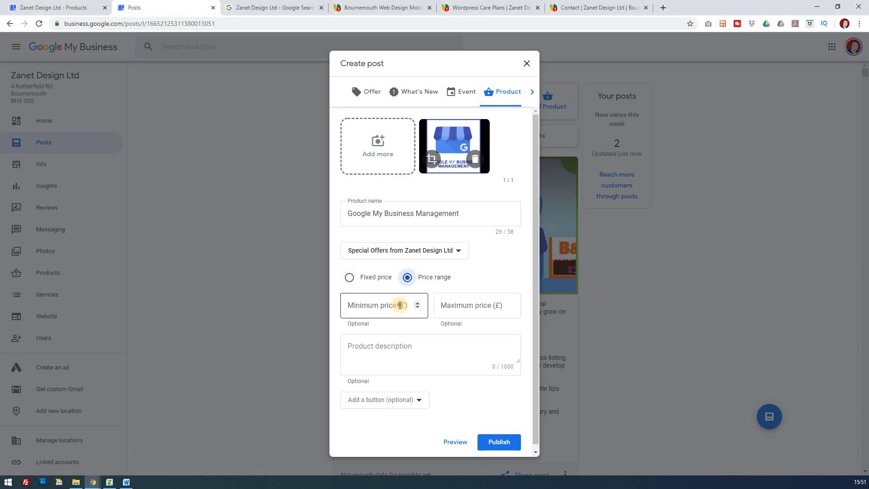
click(401, 305)
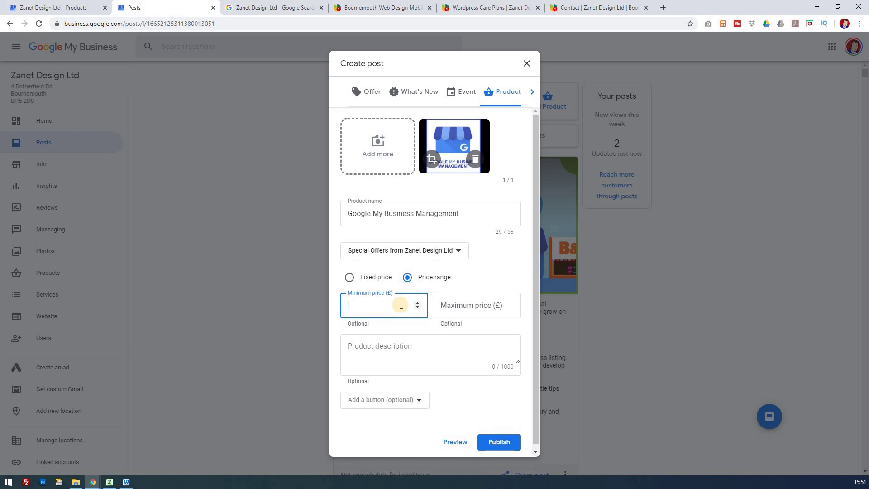
text(140)
click(468, 305)
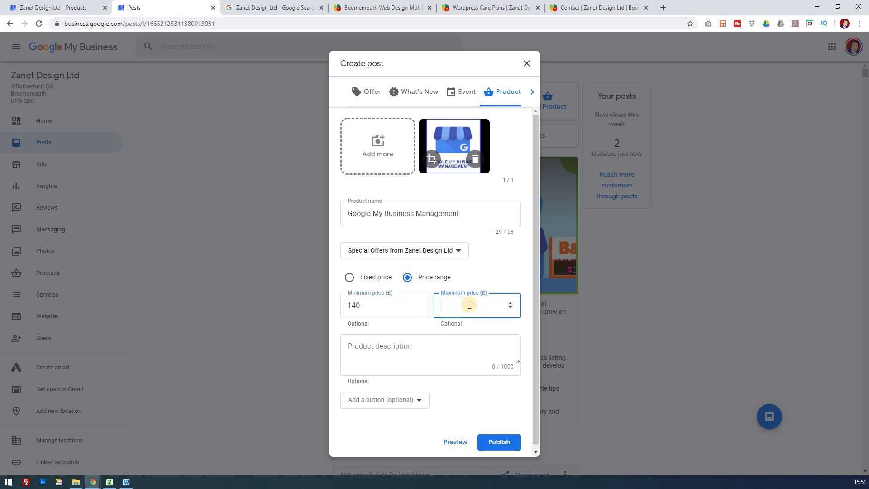
text(280)
Paste the 393-character description from Word and enlarge the description box to three lines.
key(alt+Tab)
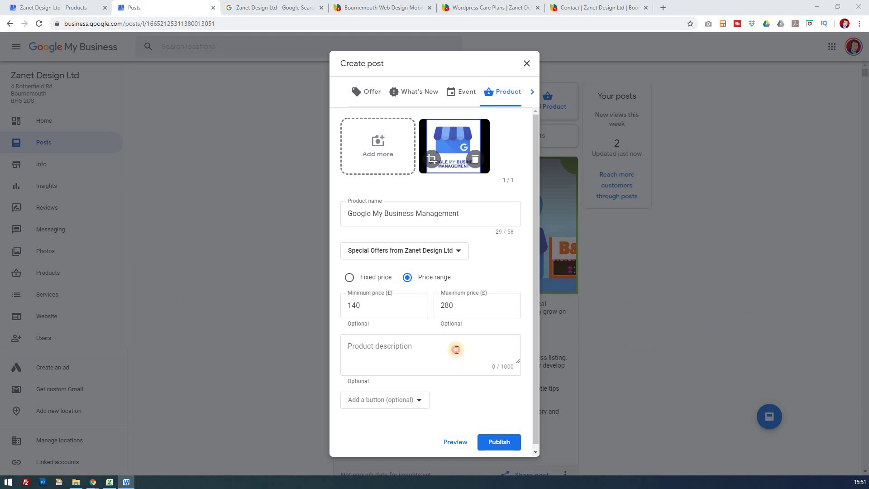
click(455, 349)
key(ctrl+v)
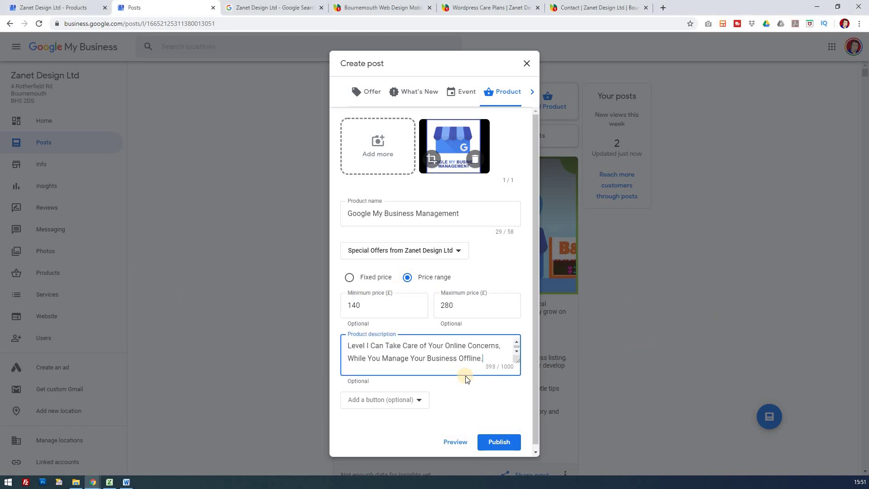
drag(520, 372, 517, 347)
click(518, 357)
click(518, 347)
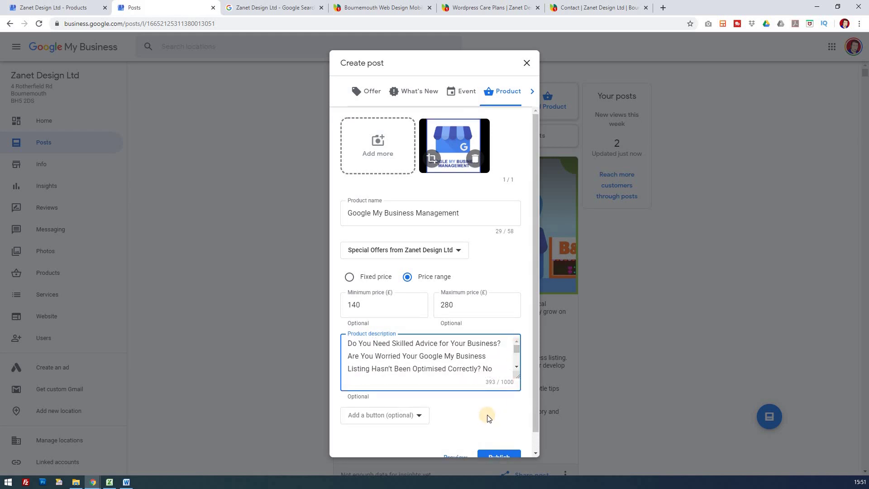
scroll(413, 399, down, 1)
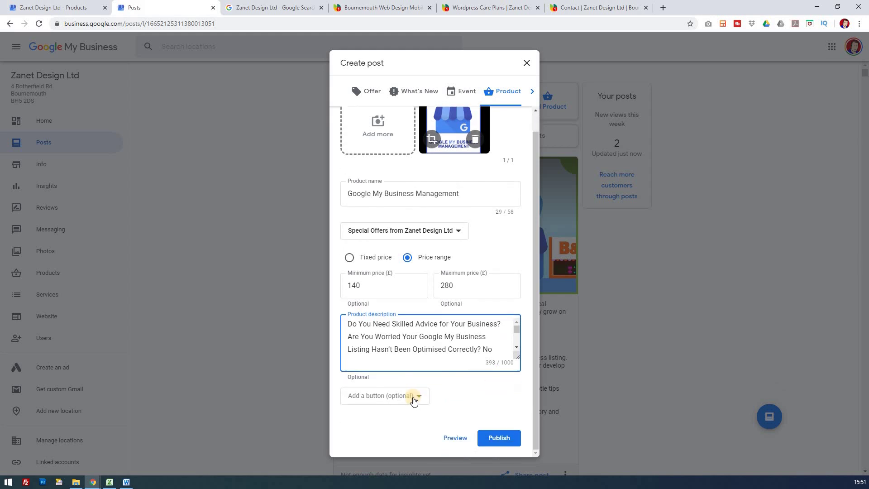
click(419, 396)
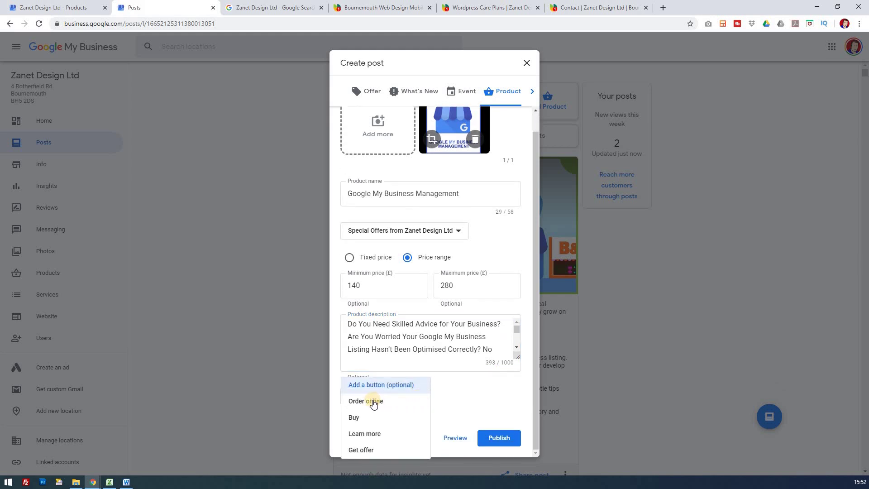
click(373, 405)
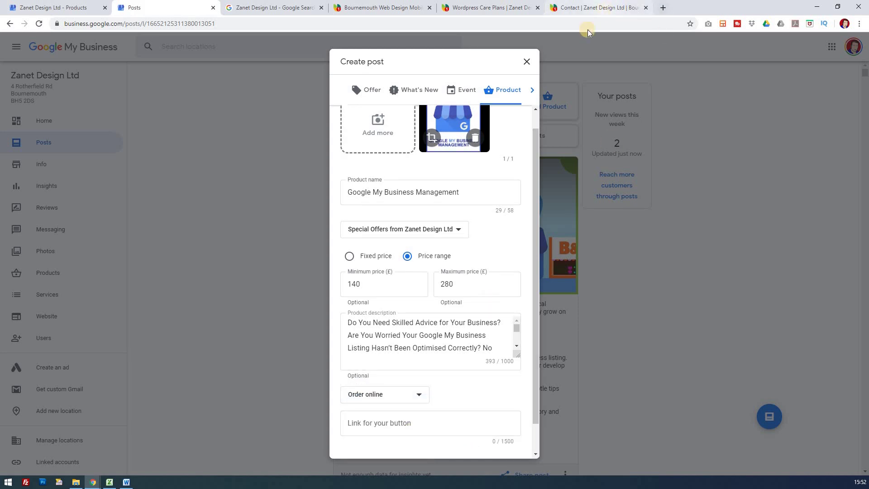
click(601, 8)
click(107, 23)
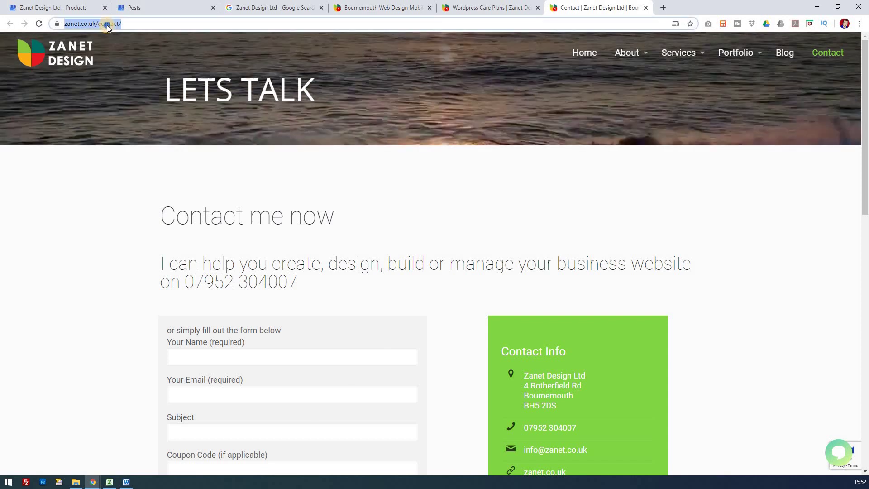
right_click(107, 24)
click(129, 88)
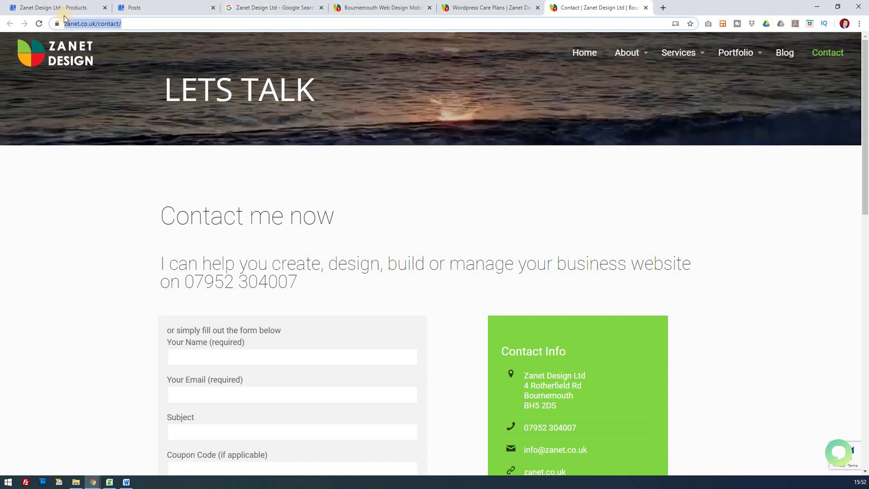
click(148, 8)
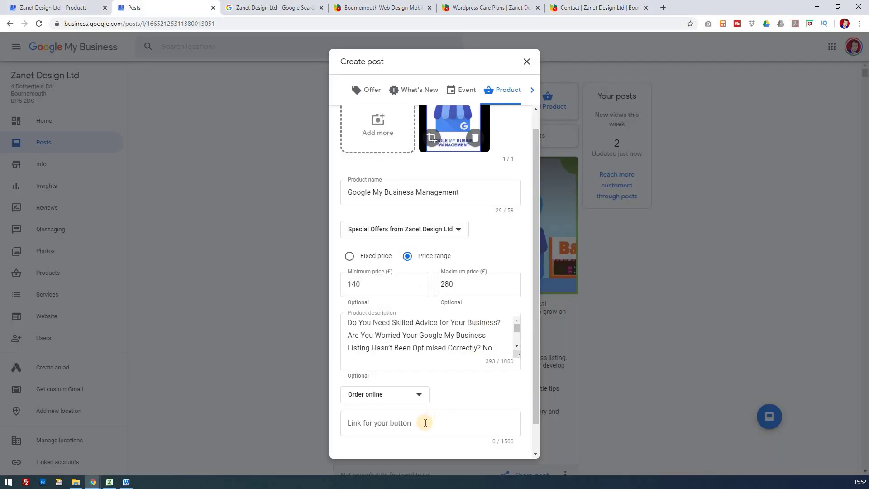
click(425, 423)
key(ctrl+v)
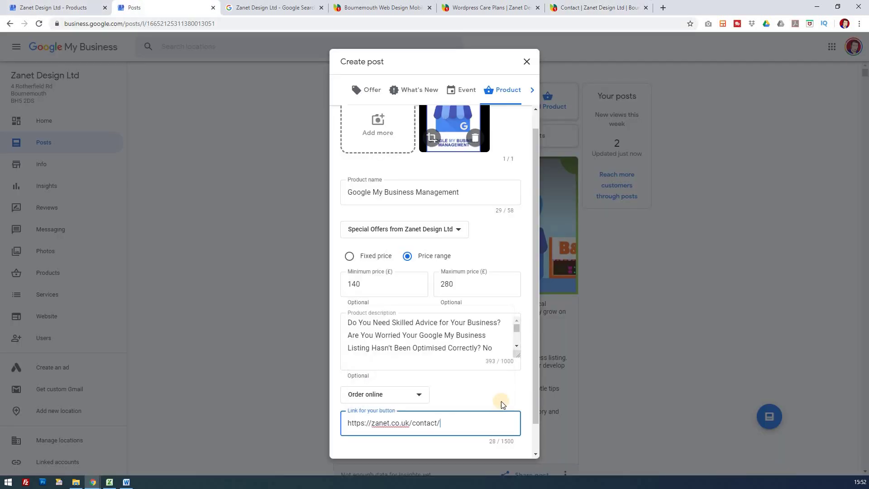
click(502, 396)
scroll(506, 423, down, 1)
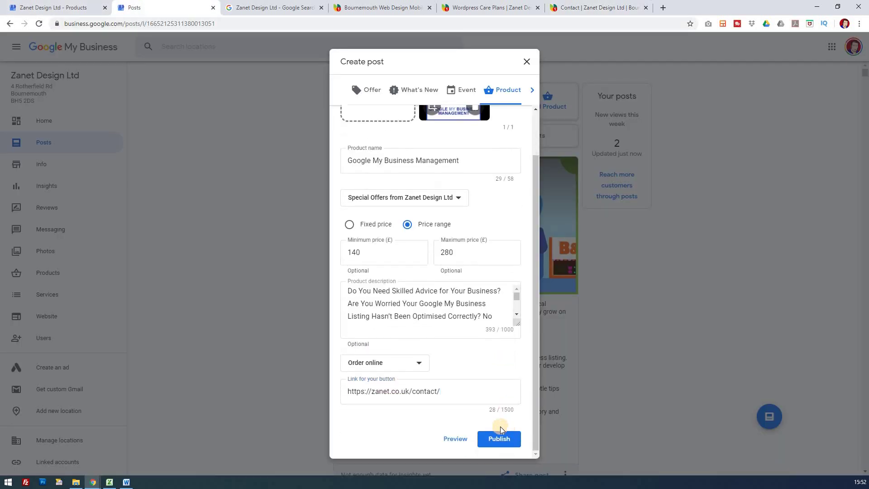
Preview the Google My Business Management product post at £140–£280, then publish it.
click(456, 439)
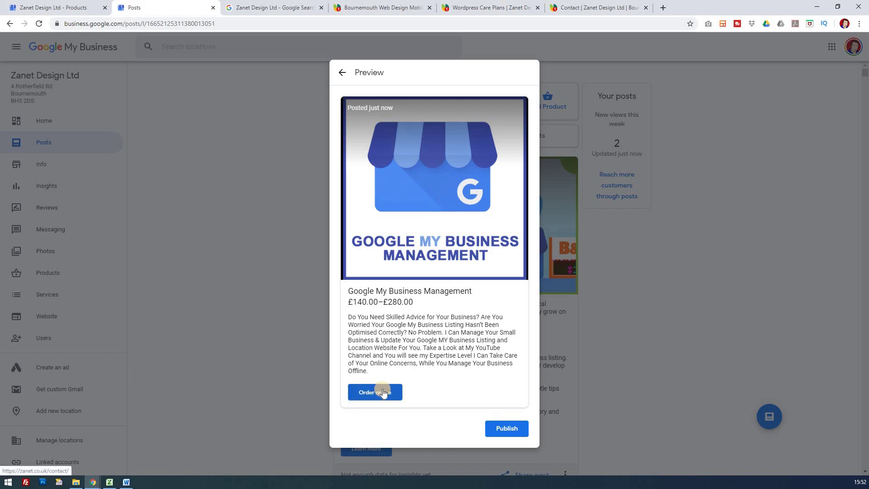
click(505, 431)
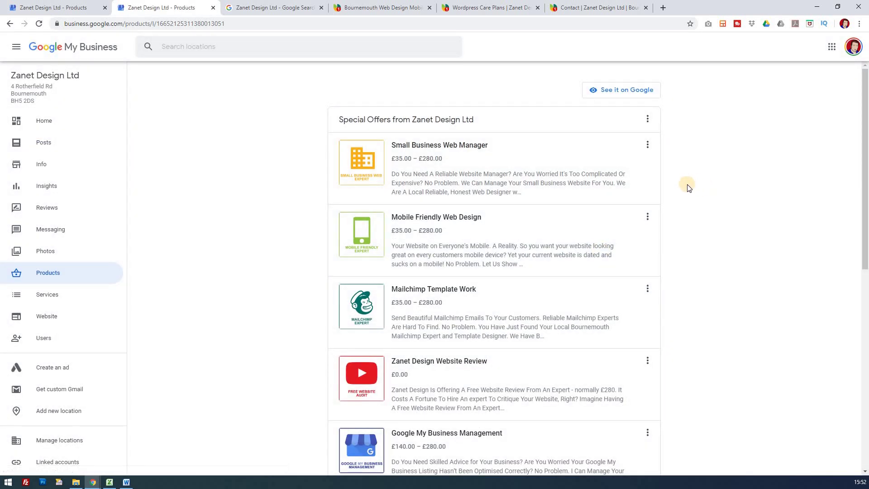
scroll(617, 225, down, 2)
scroll(451, 311, up, 1)
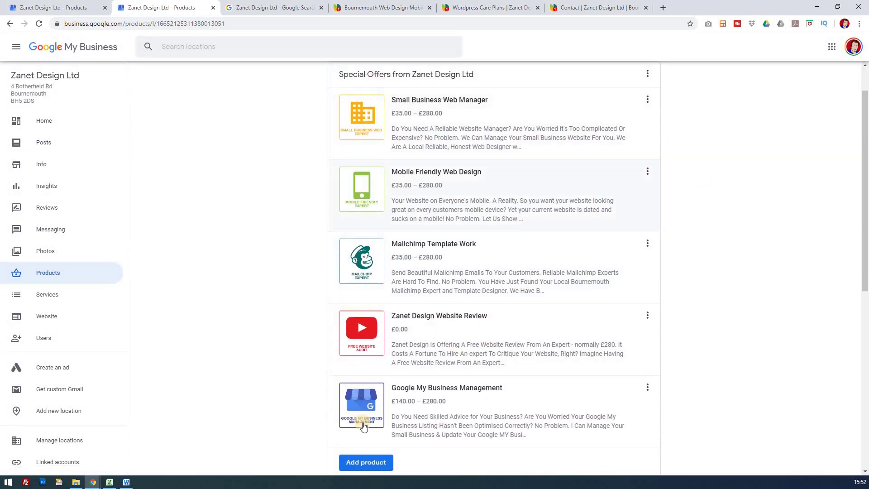
scroll(493, 351, down, 3)
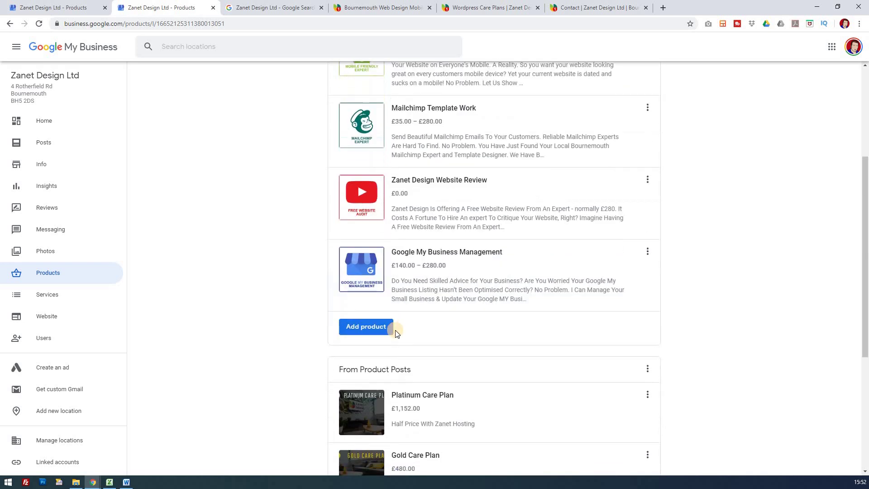
scroll(465, 252, down, 3)
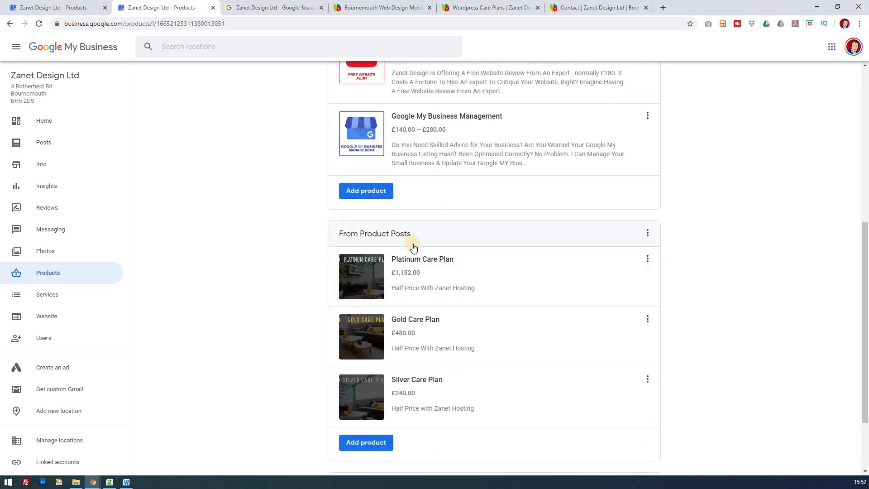
scroll(414, 247, up, 3)
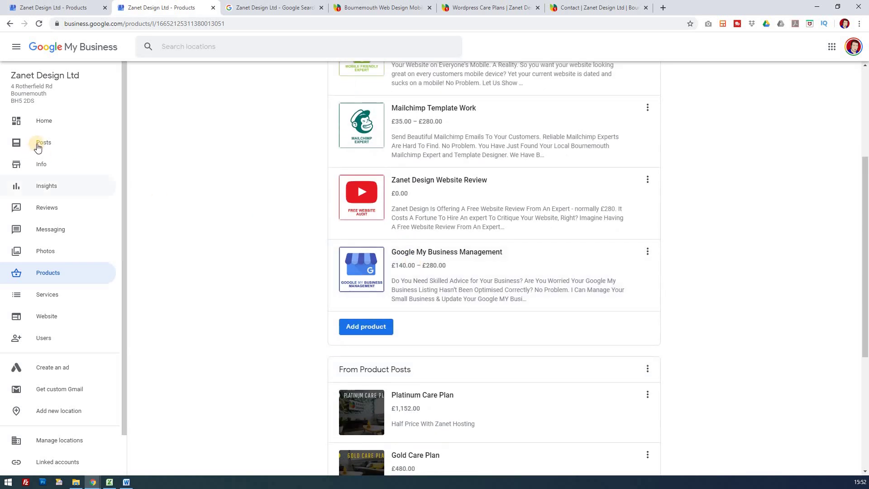
click(53, 148)
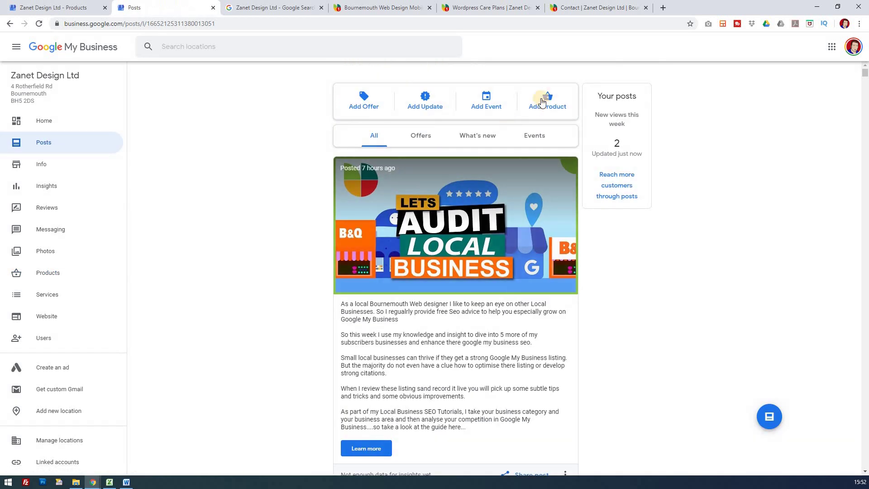
click(49, 273)
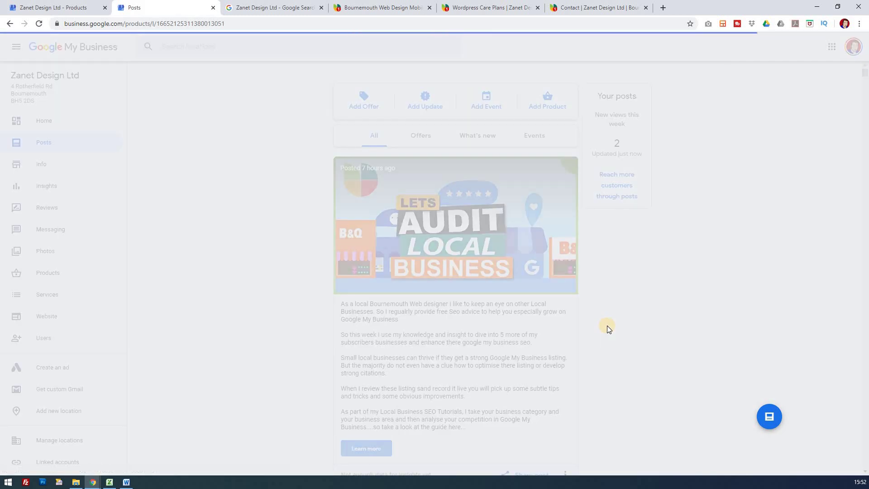
scroll(523, 314, down, 6)
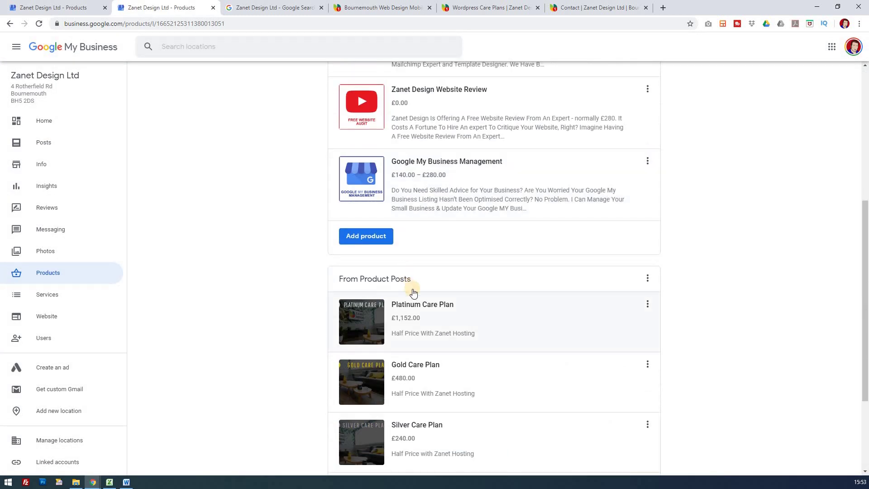
scroll(415, 298, down, 3)
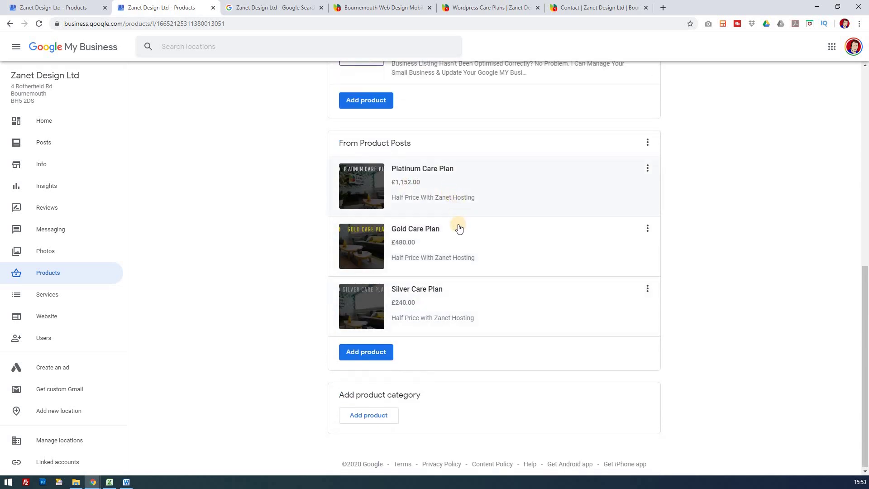
click(481, 303)
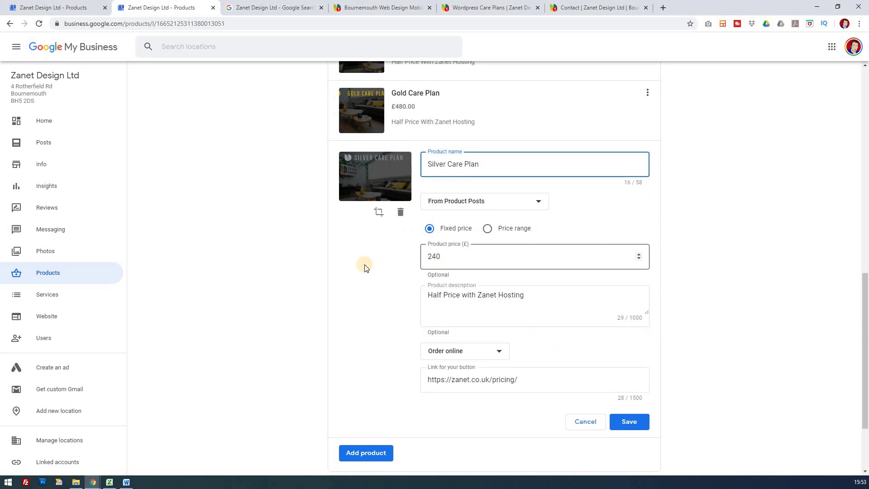
click(290, 256)
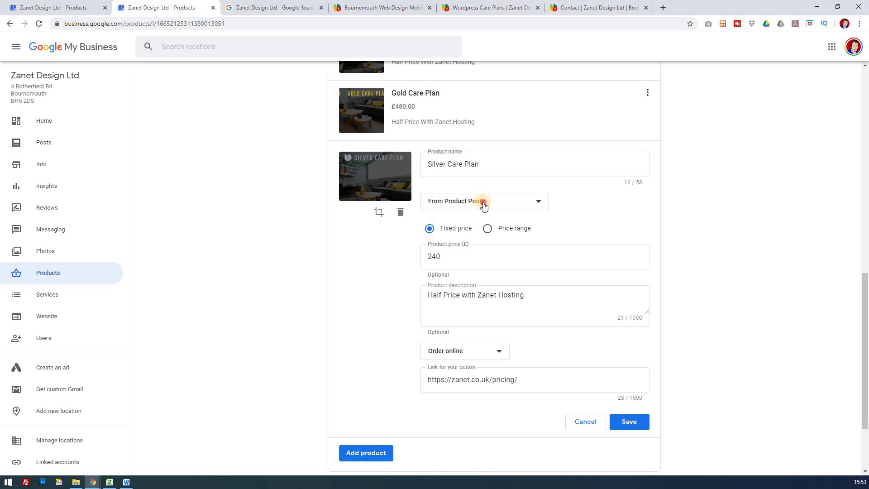
click(484, 206)
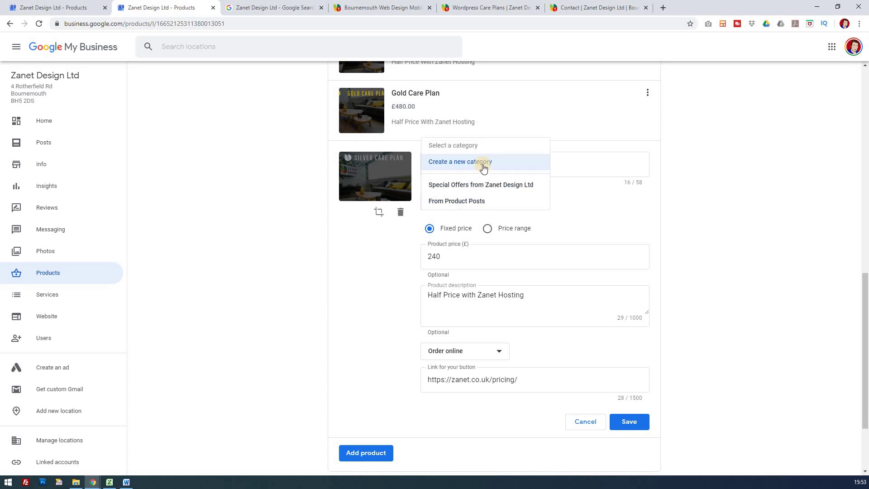
click(263, 284)
scroll(263, 284, up, 8)
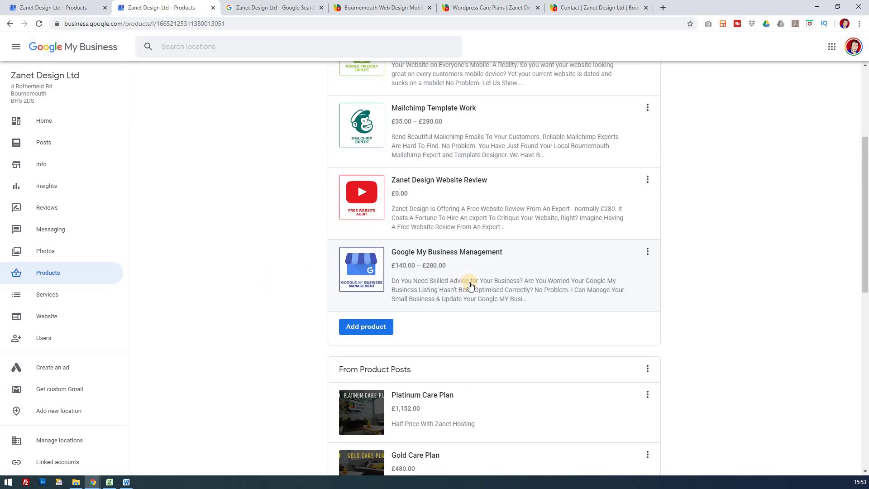
scroll(471, 284, up, 4)
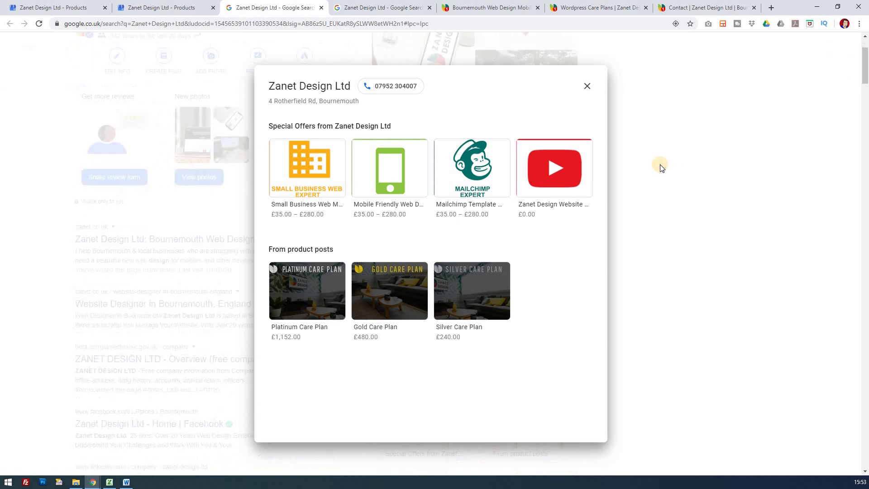
click(587, 86)
scroll(768, 238, down, 7)
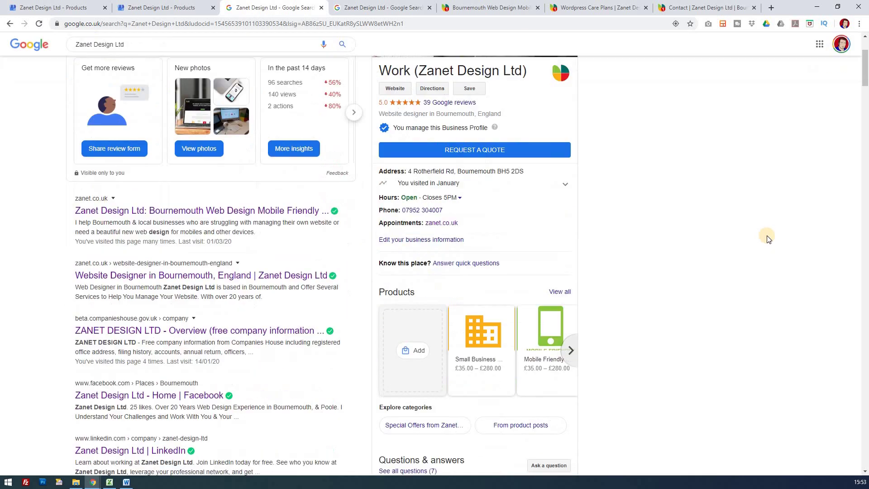
click(571, 159)
click(570, 160)
click(570, 162)
click(569, 162)
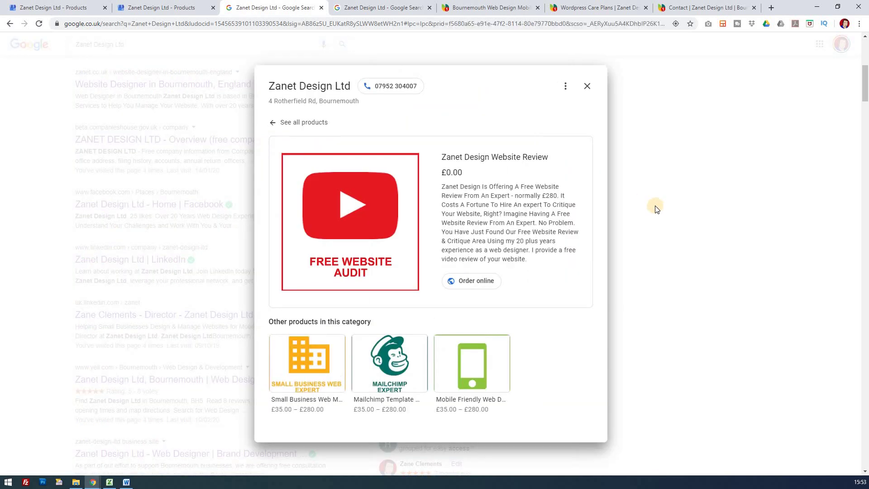
click(585, 86)
Back in the products list, move Google My Business Management to the top of Special Offers.
click(175, 12)
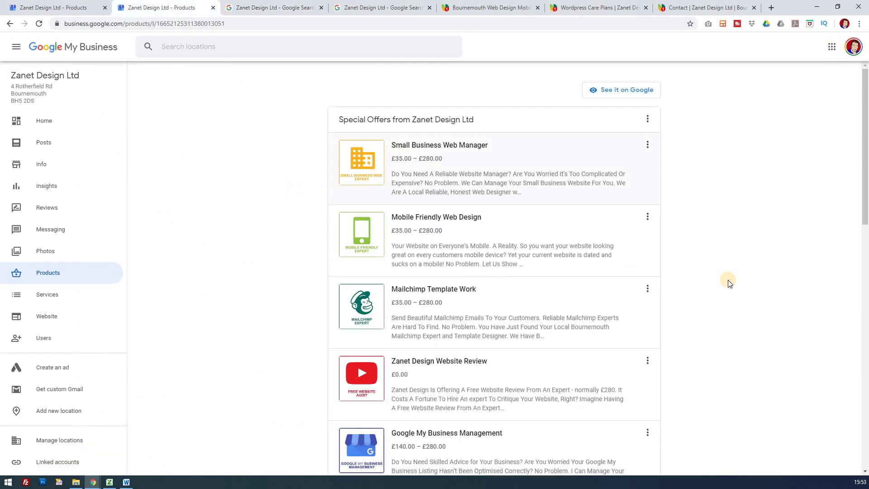
scroll(613, 305, down, 3)
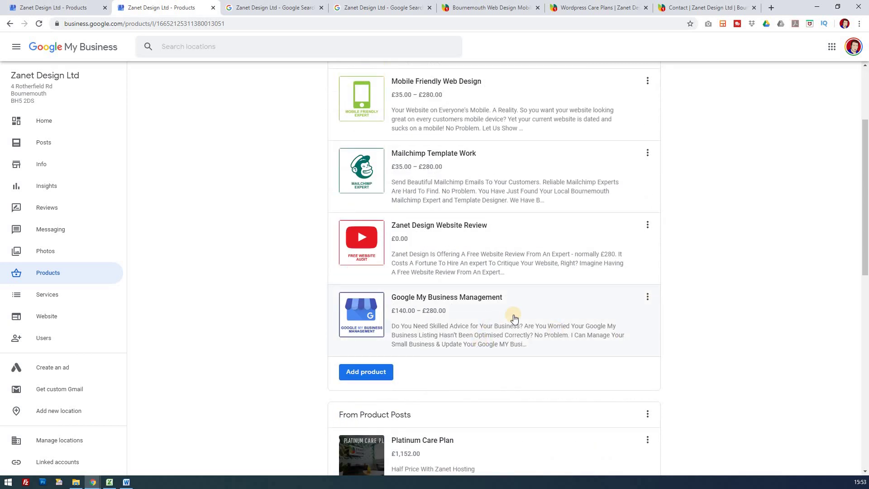
click(647, 299)
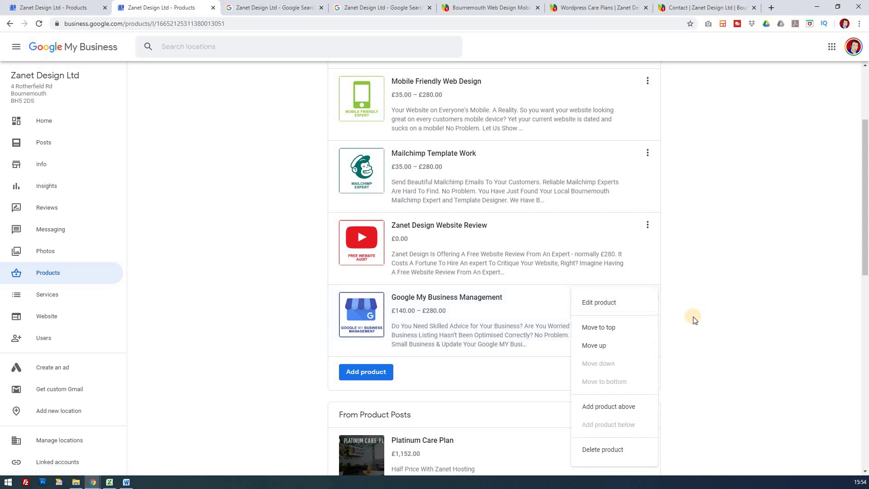
click(605, 327)
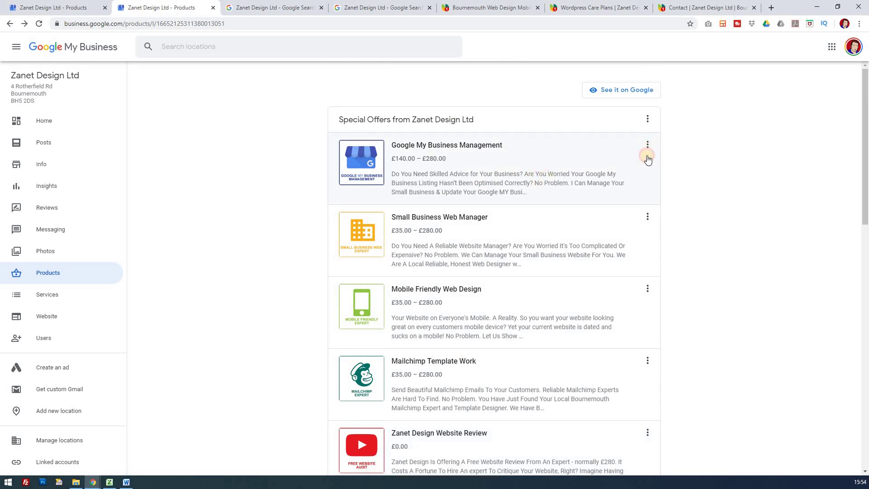
click(648, 144)
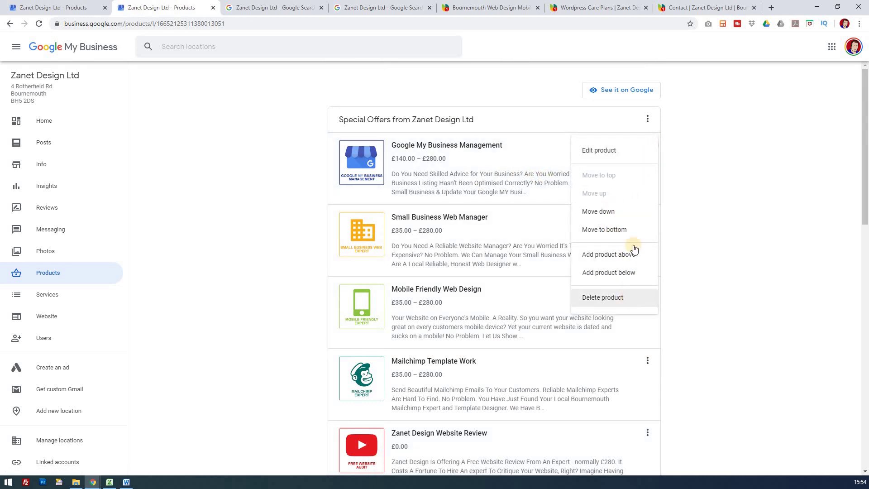
click(714, 186)
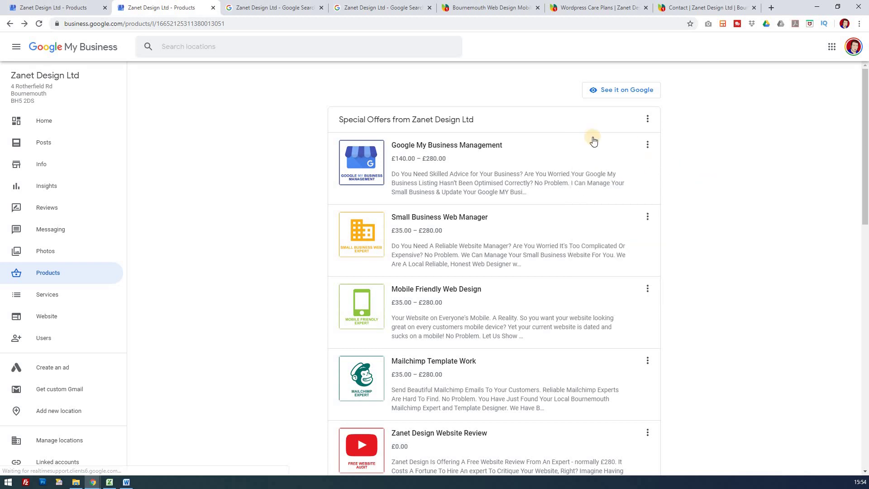
scroll(571, 253, down, 3)
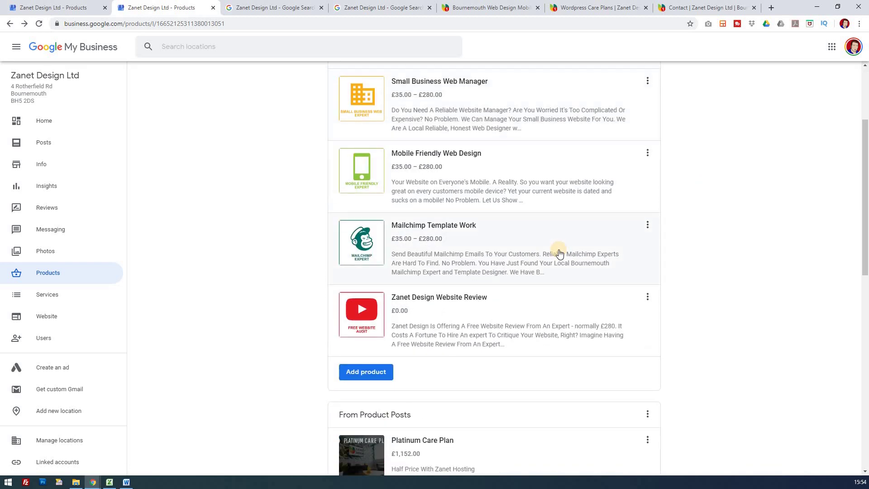
scroll(564, 250, up, 3)
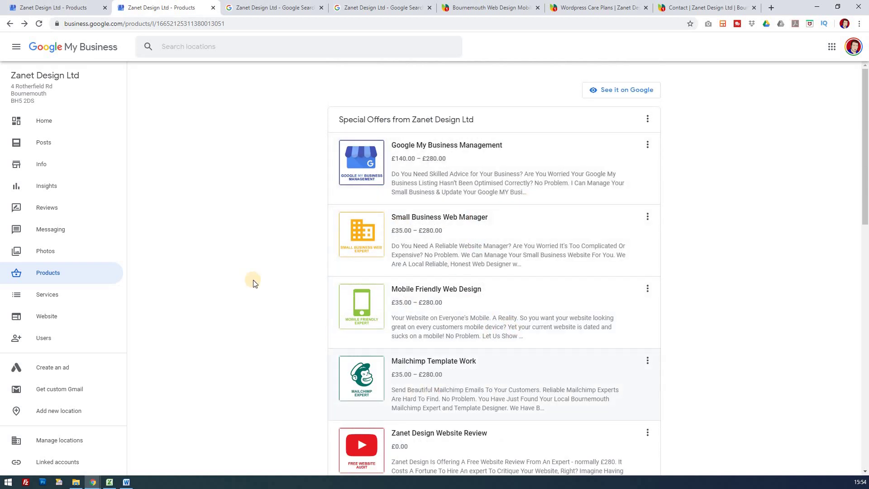
scroll(253, 281, down, 2)
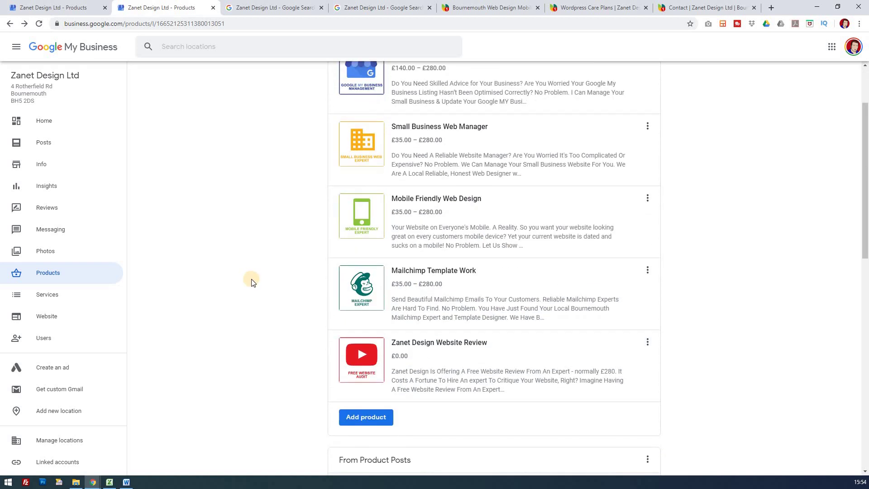
scroll(255, 284, down, 6)
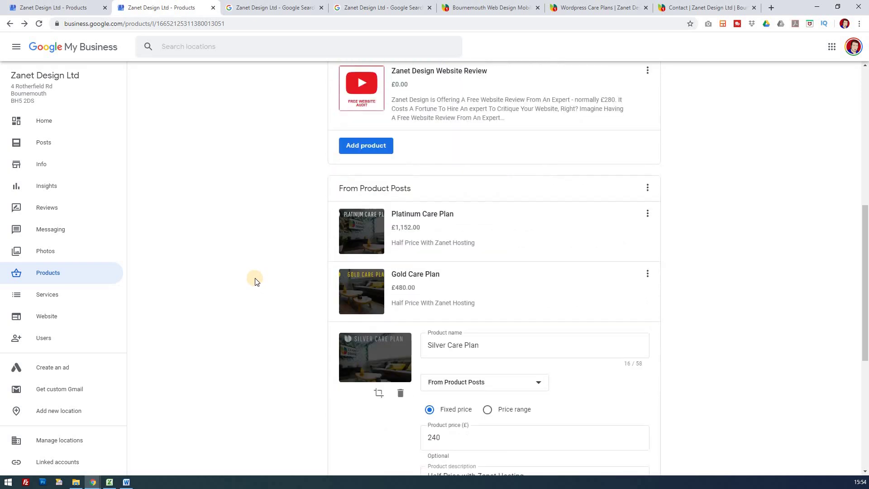
scroll(255, 278, up, 2)
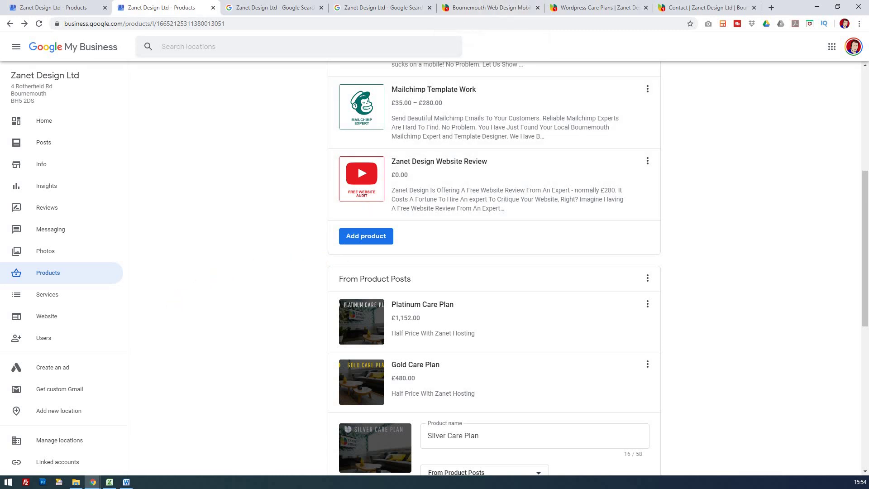
key(alt+Tab)
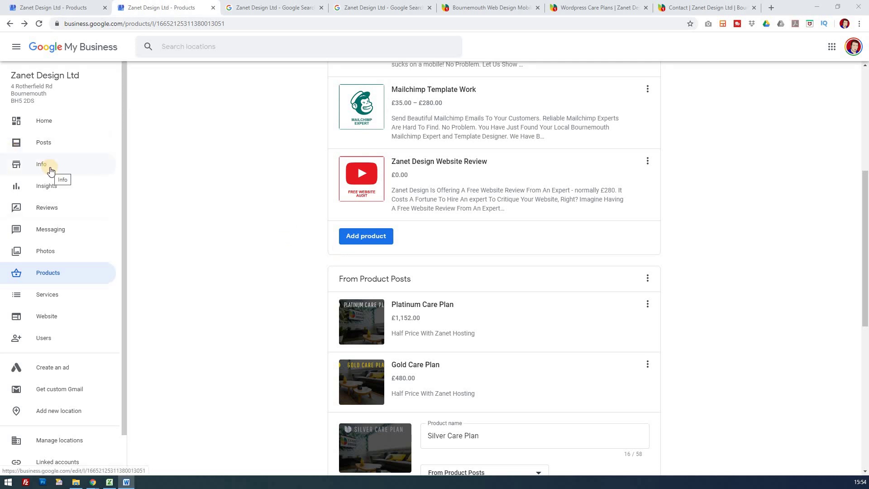
Open Services and scroll the Web Designer services from Mailchimp Experts to Christchurch Web Design.
click(44, 295)
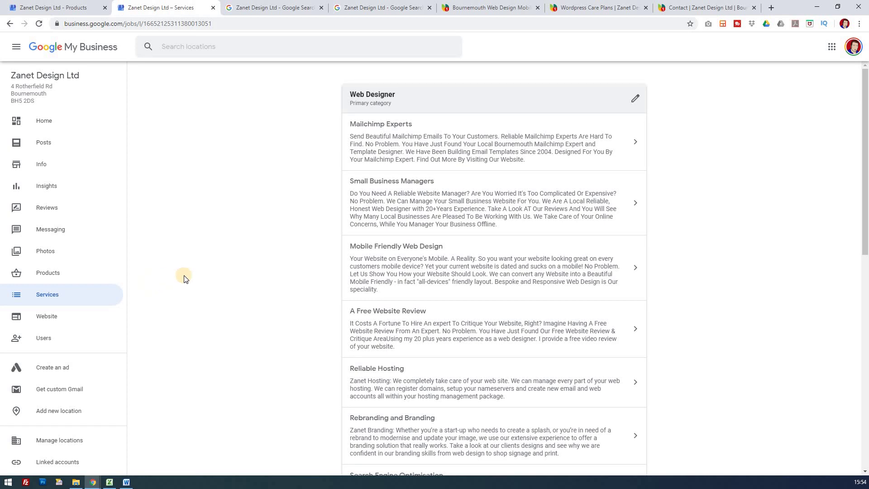
scroll(185, 278, down, 9)
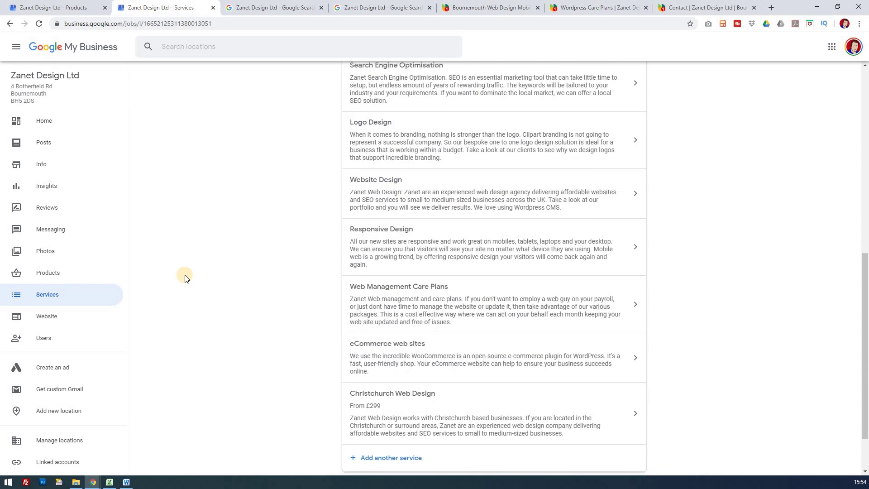
scroll(184, 278, down, 1)
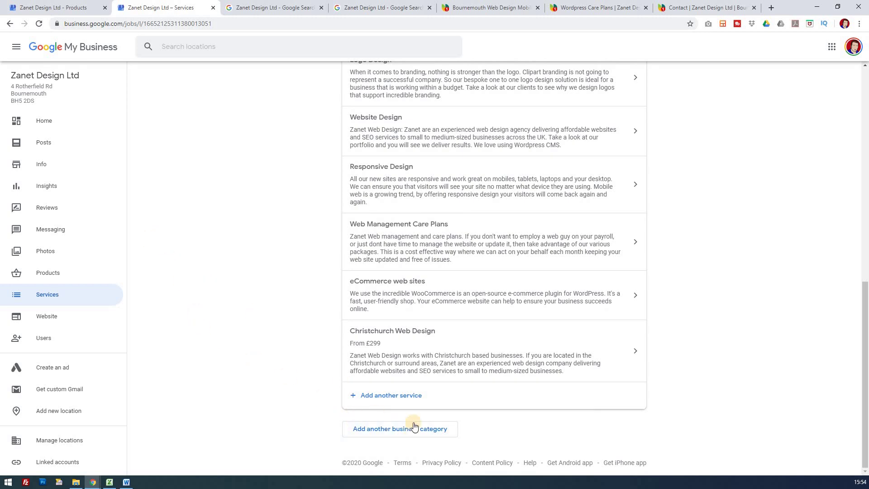
scroll(410, 395, up, 10)
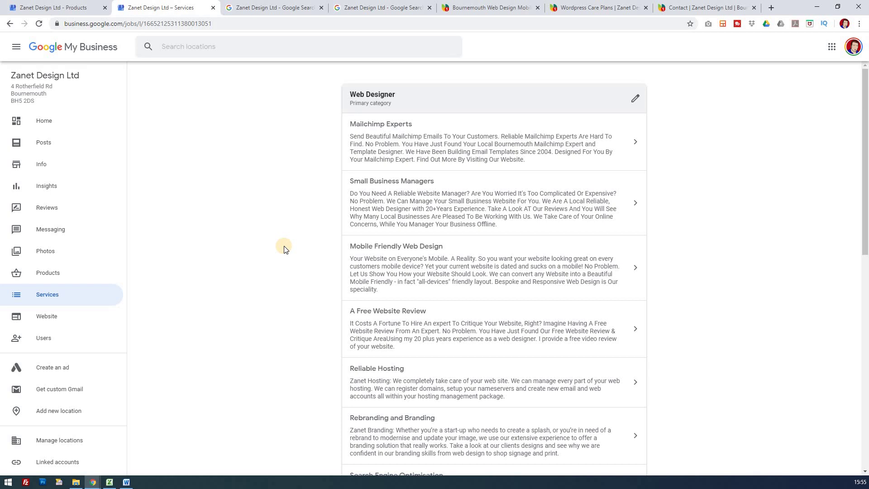
click(618, 140)
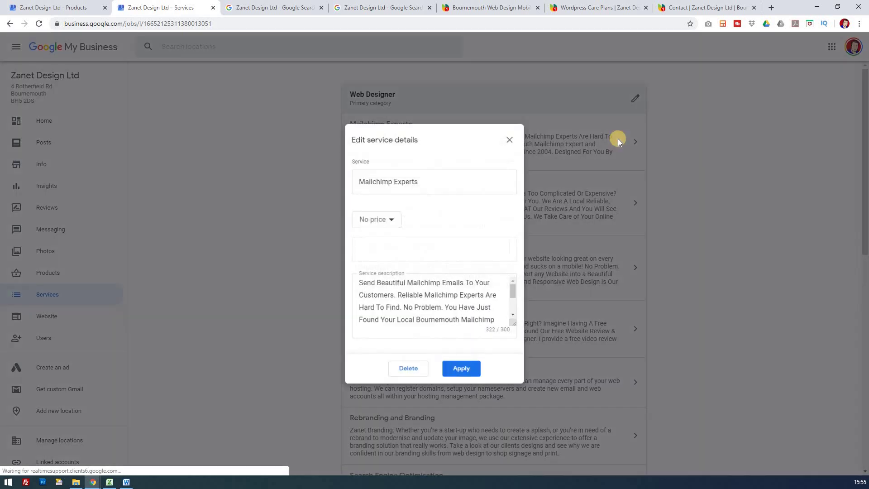
click(388, 219)
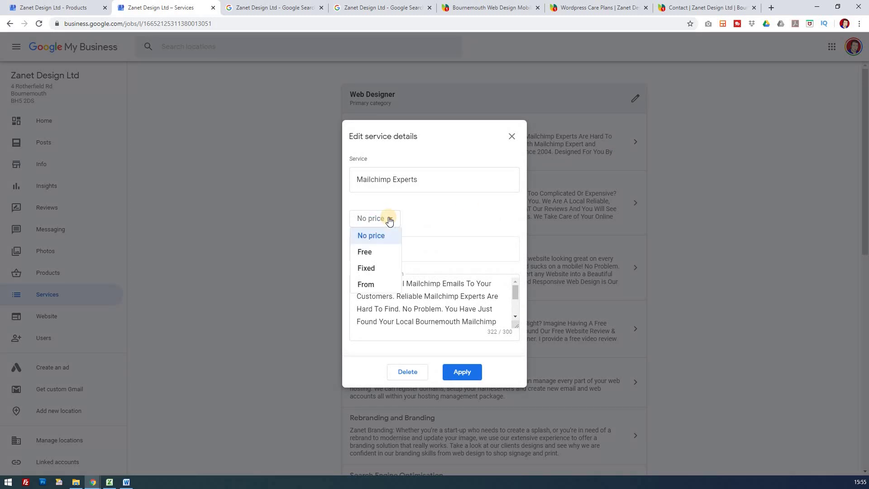
click(419, 219)
drag(515, 294, 377, 254)
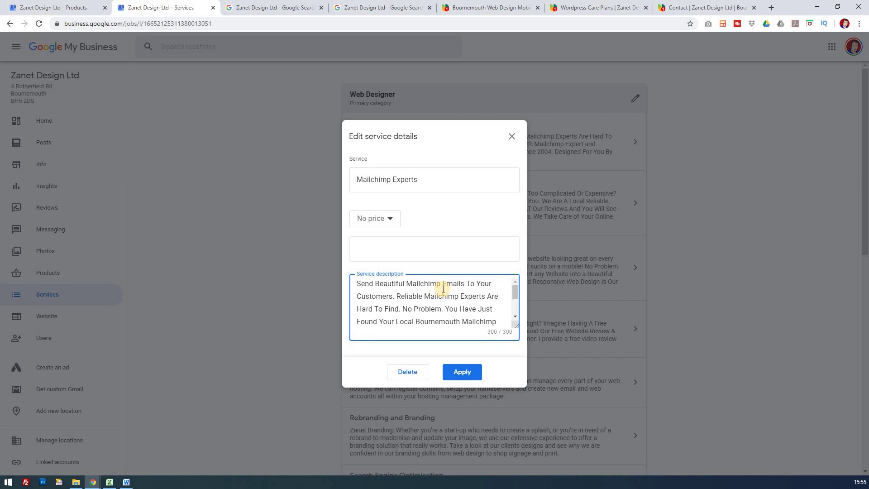
click(512, 136)
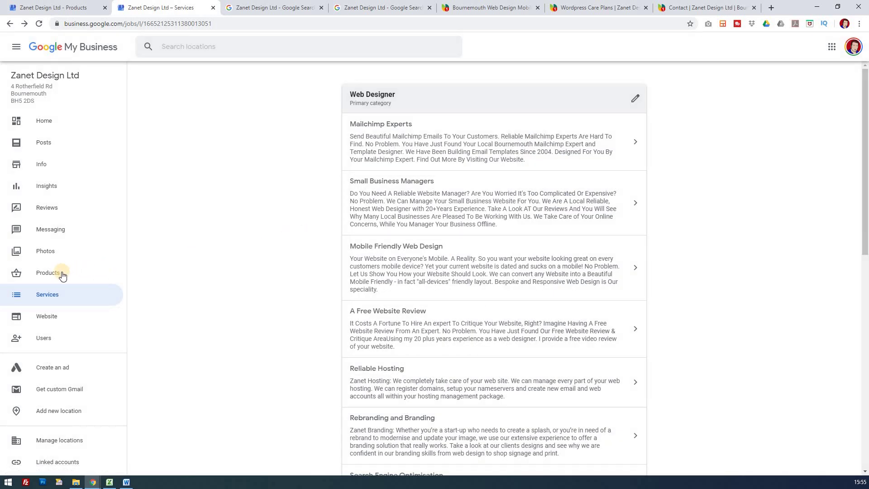
click(62, 275)
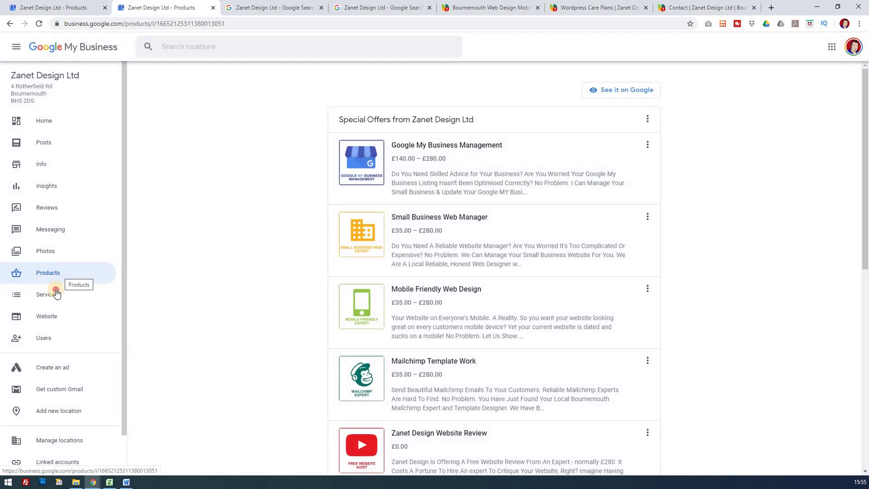
click(55, 294)
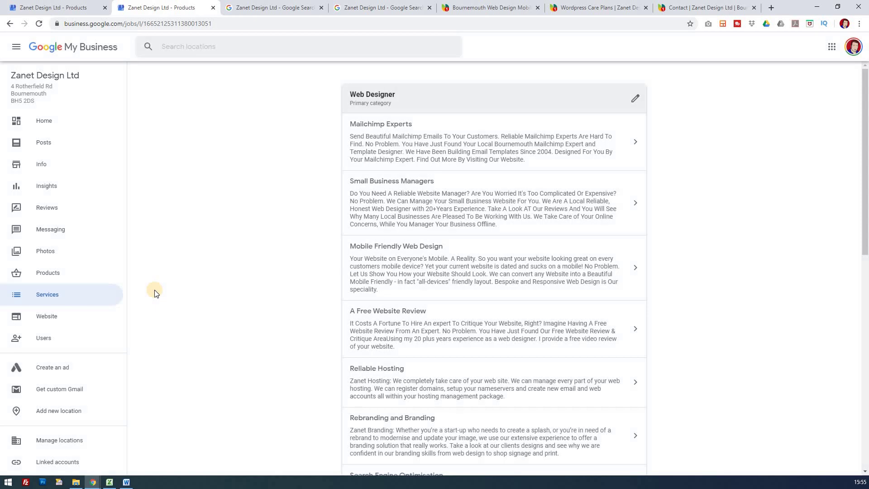
scroll(267, 281, down, 2)
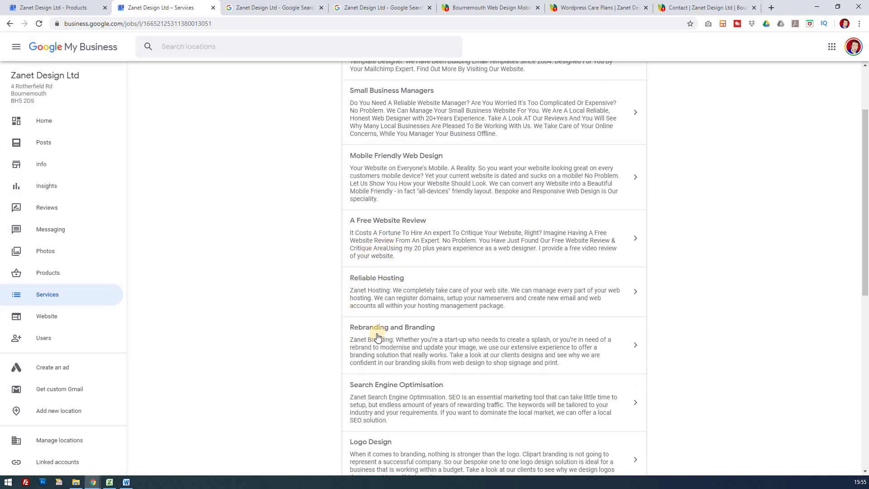
scroll(321, 342, down, 8)
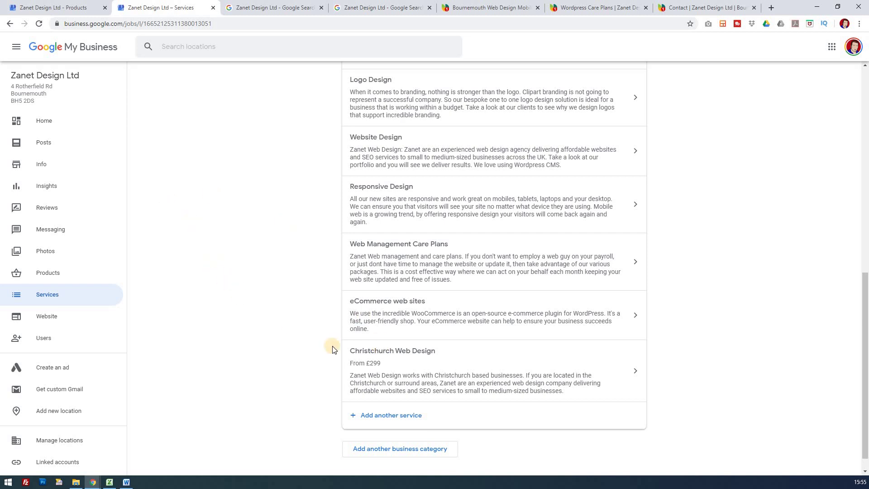
Add a custom service named 'Poole Web Design', pasted from the Word document, and apply.
click(401, 415)
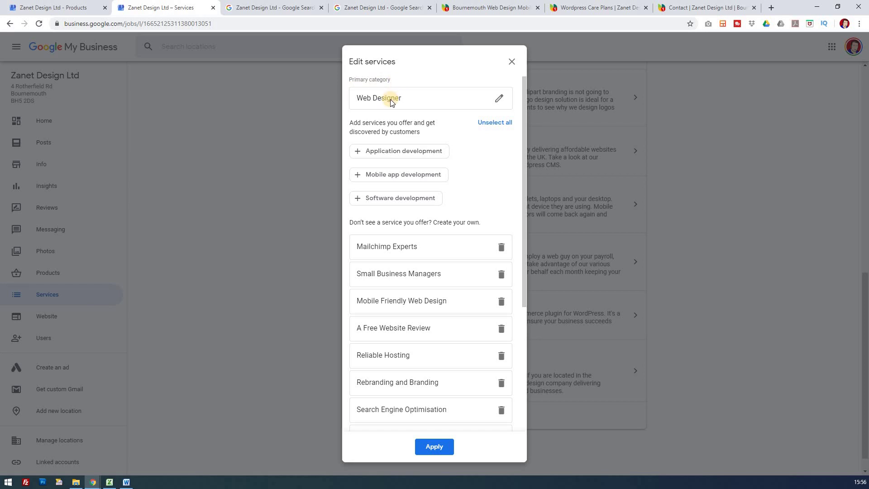
key(alt+Tab)
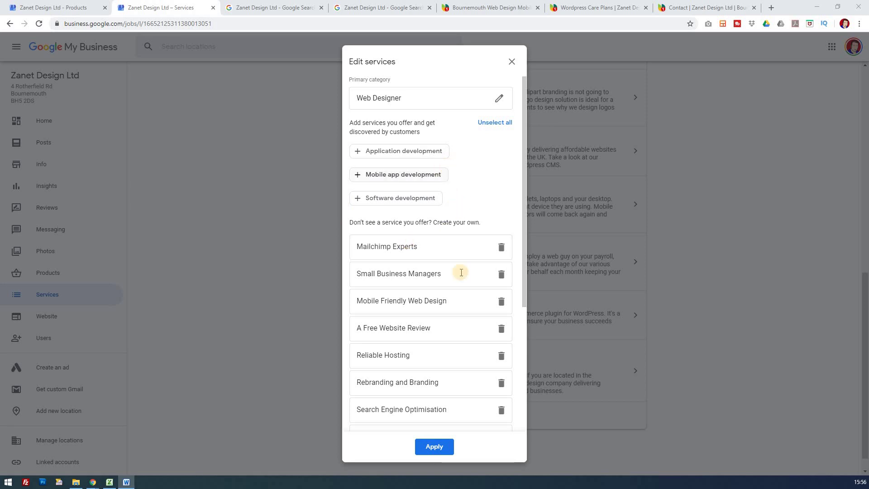
scroll(466, 374, down, 4)
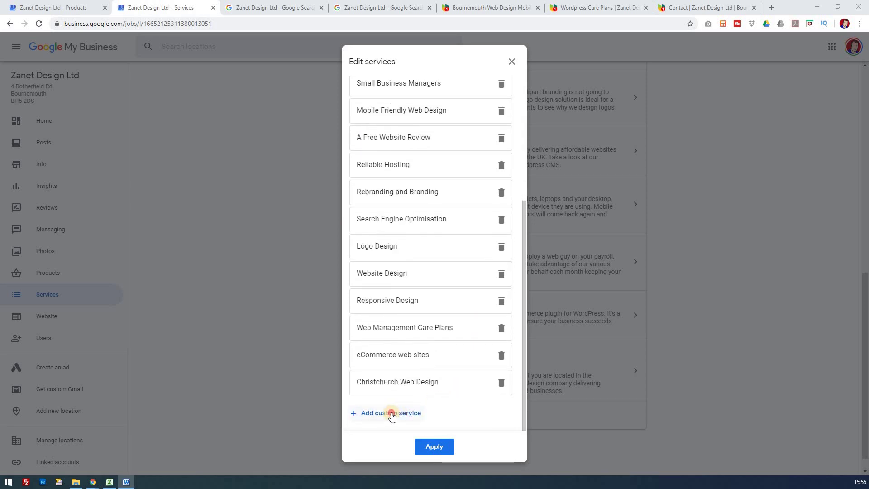
click(392, 413)
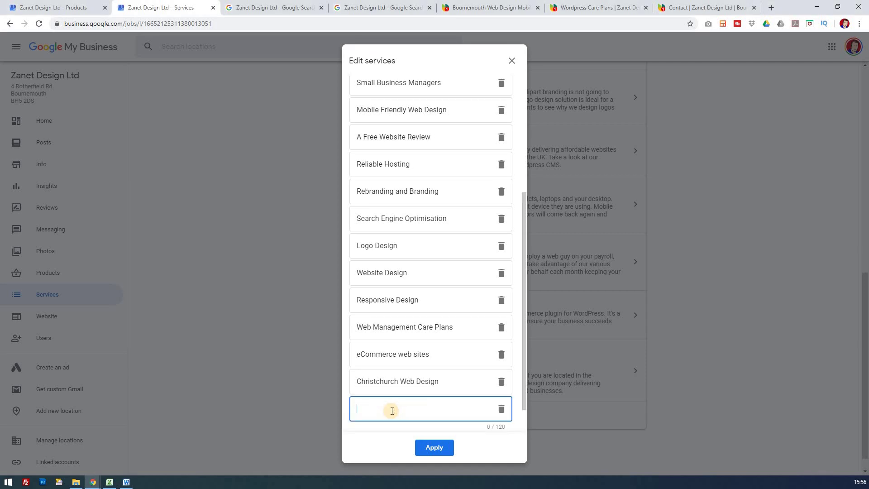
right_click(392, 411)
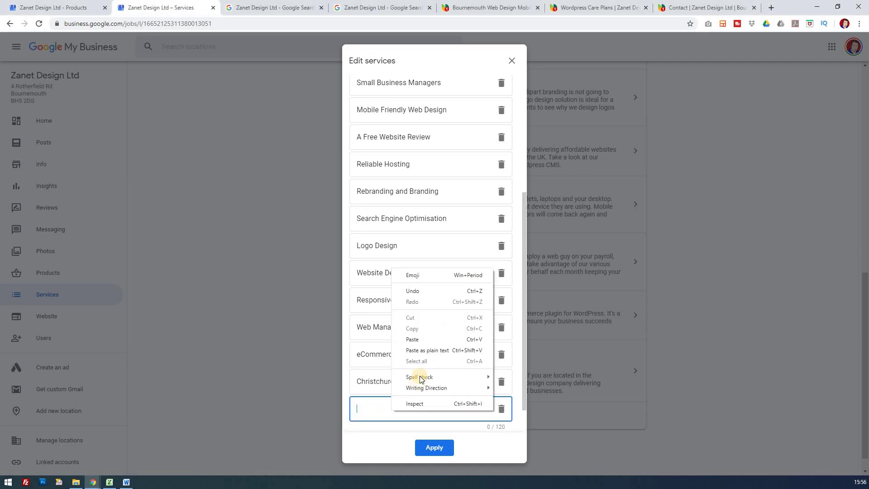
click(420, 351)
click(436, 448)
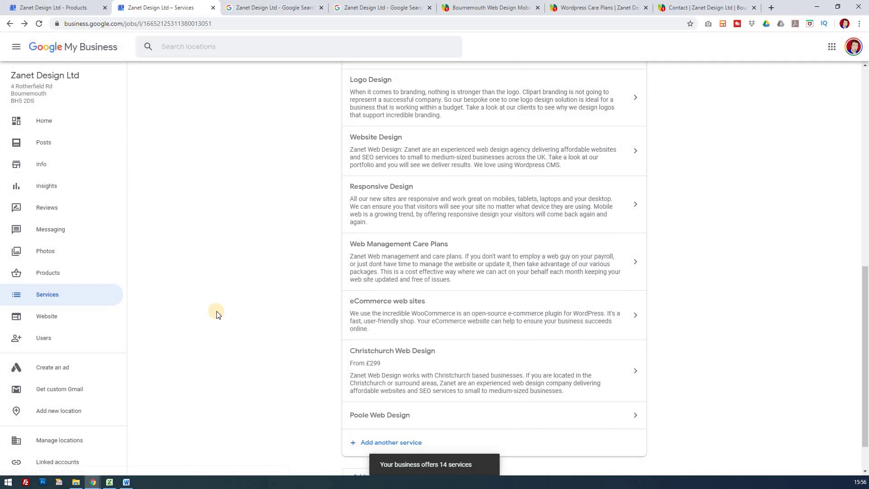
Open the Poole Web Design service and set its price to From £299.
scroll(553, 339, down, 1)
click(625, 364)
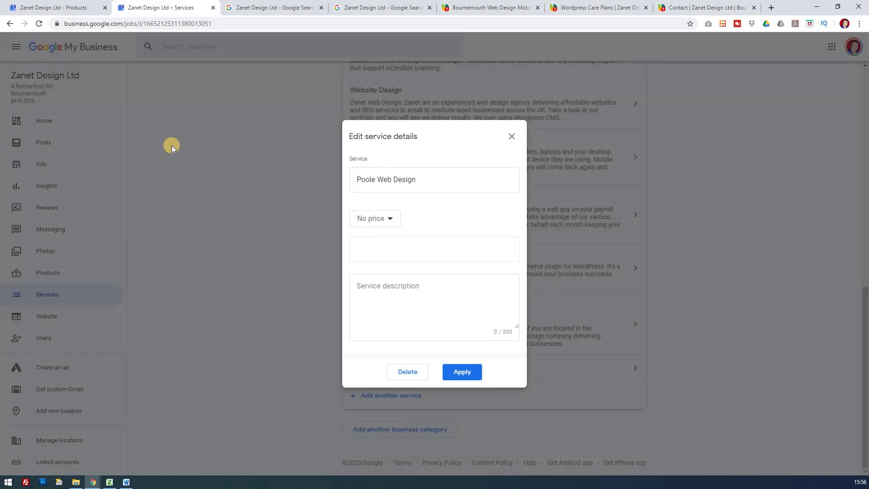
click(390, 222)
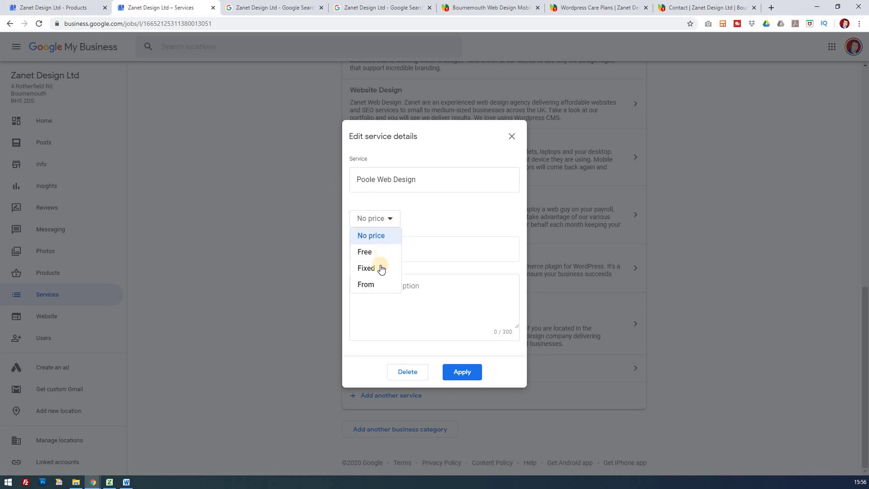
click(376, 285)
click(394, 248)
text(299)
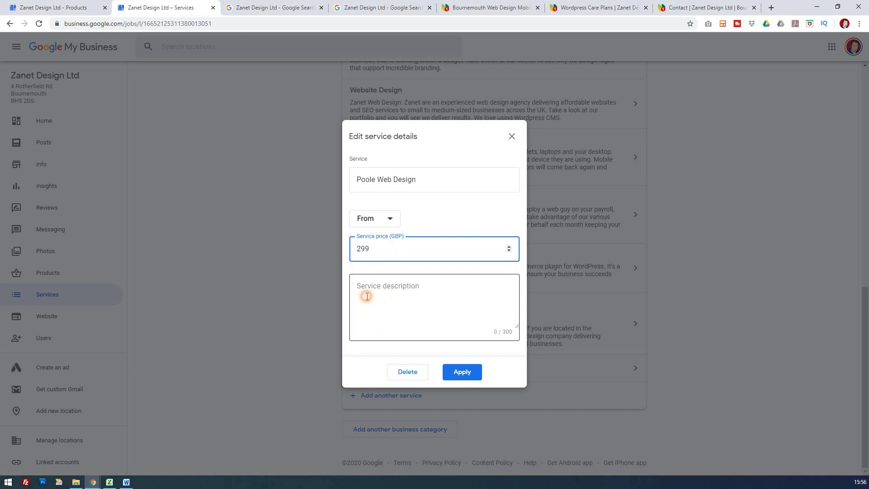
Paste the Poole-focused description, trim the stray bracket and cut-off last sentence, and apply.
click(366, 295)
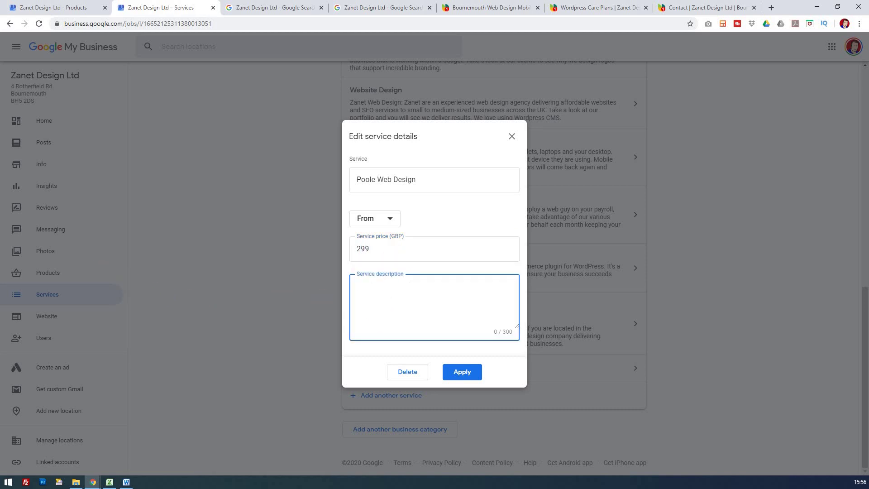
key(alt+Tab)
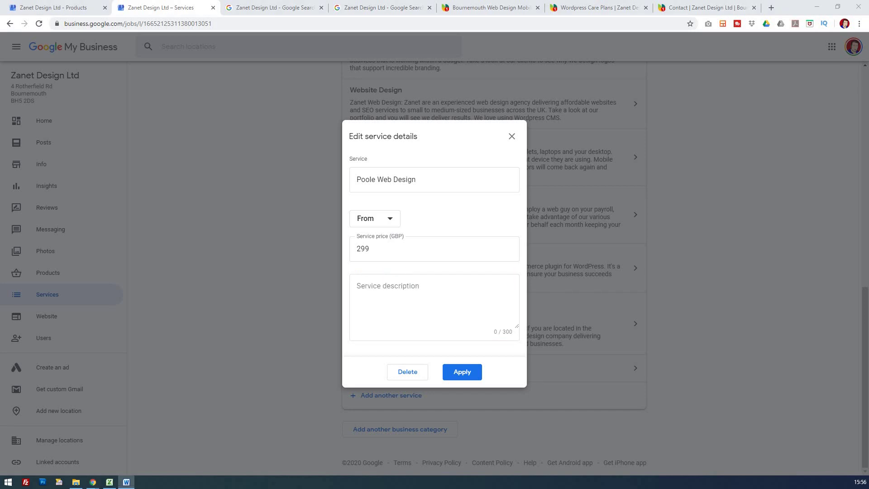
click(429, 285)
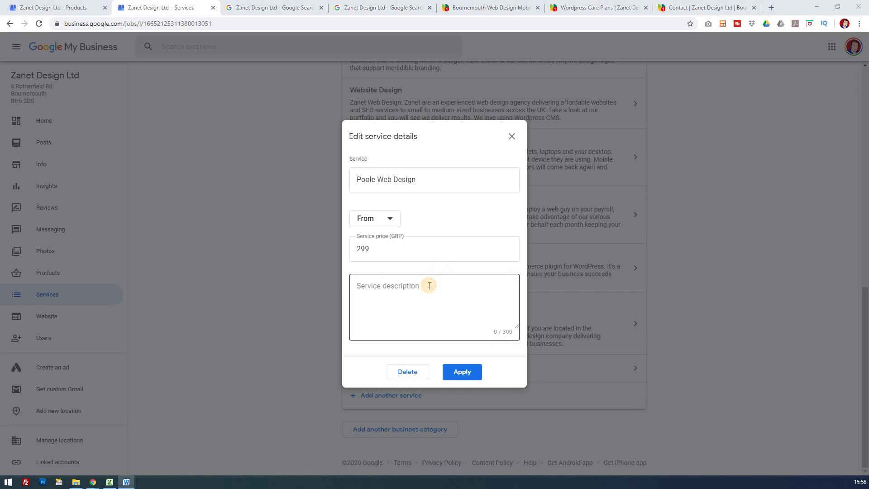
key(ctrl+v)
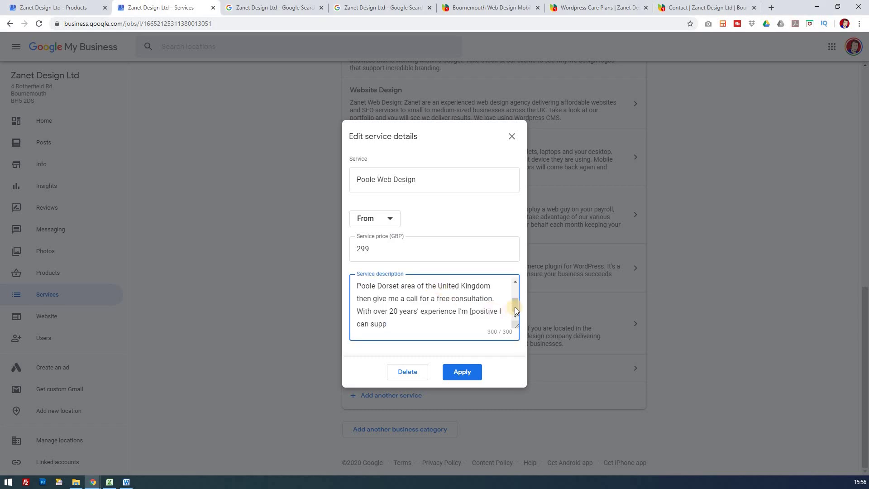
mouse_move(515, 313)
mouse_down()
mouse_move(514, 291)
mouse_move(515, 306)
mouse_up()
click(473, 308)
key(BackSpace)
click(426, 319)
shift+click(453, 310)
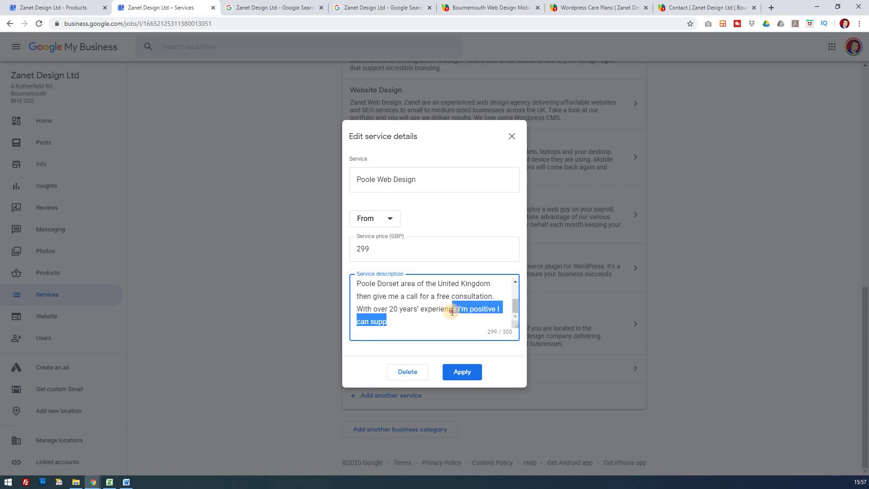
shift+click(458, 309)
key(BackSpace)
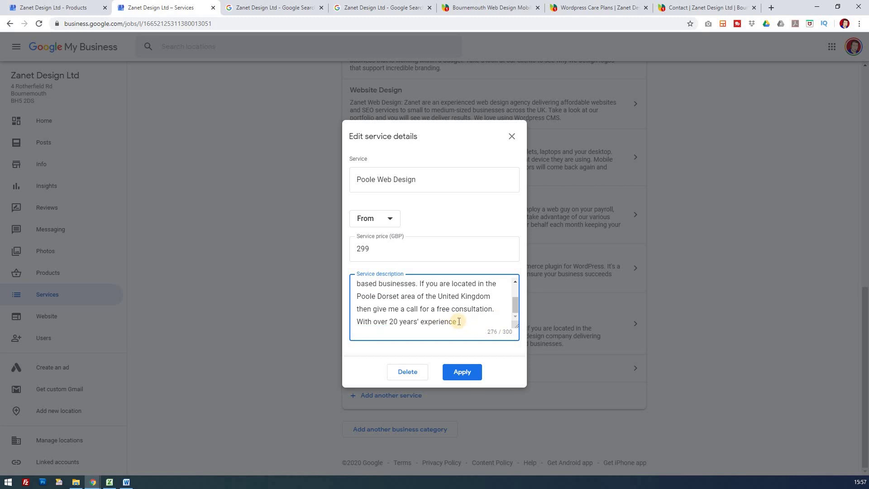
text(.)
click(466, 370)
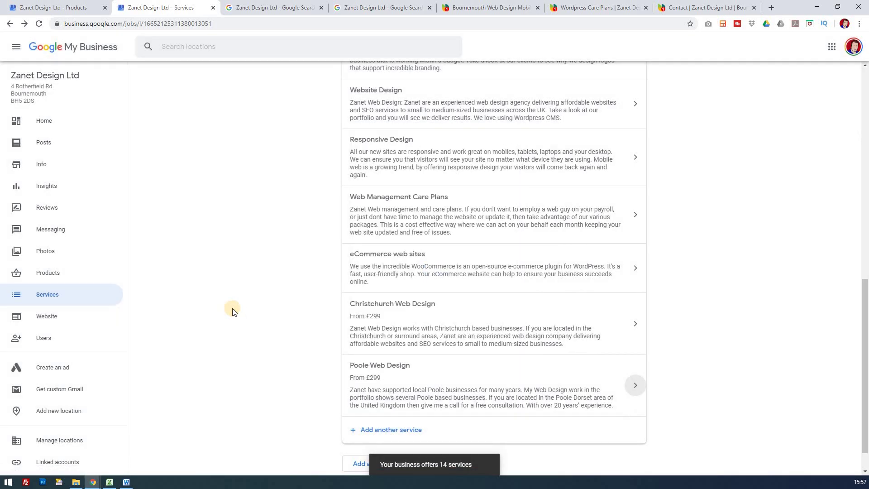
scroll(233, 308, down, 1)
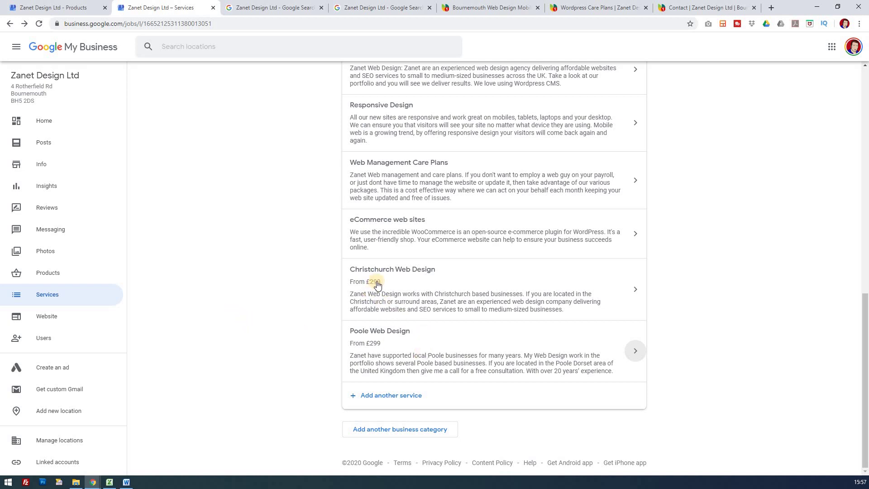
click(58, 273)
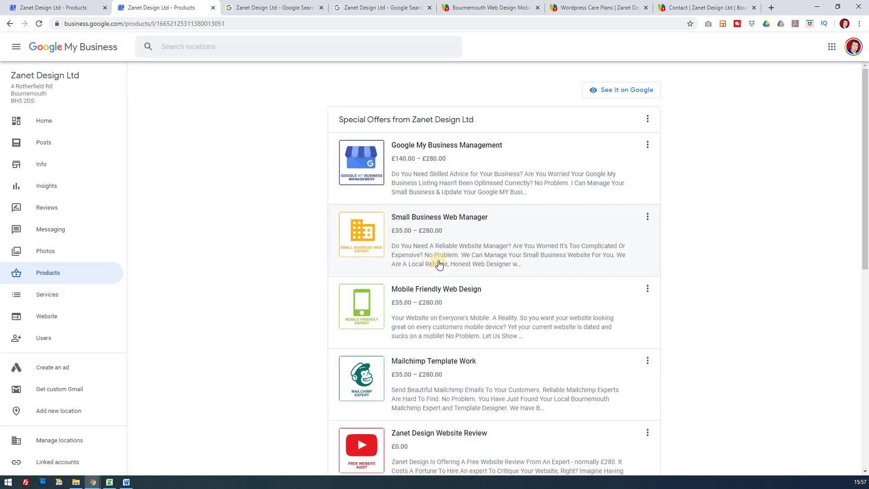
scroll(434, 277, down, 2)
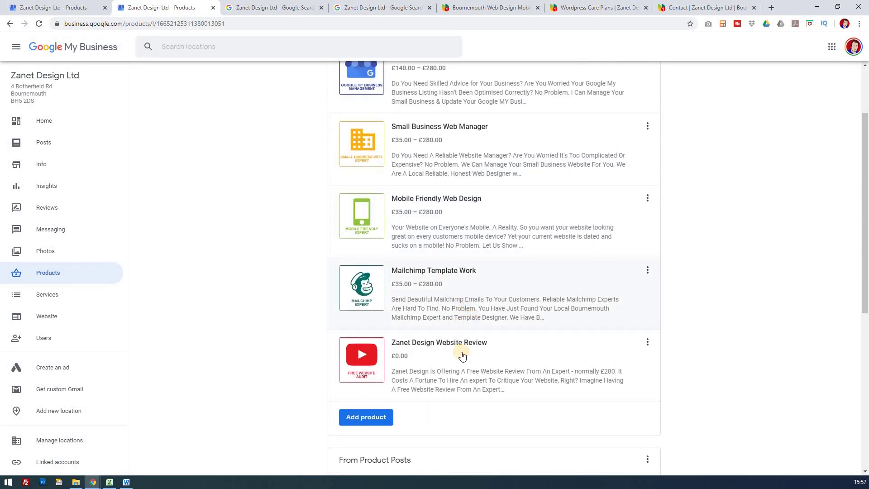
scroll(465, 368, down, 2)
scroll(465, 368, down, 2)
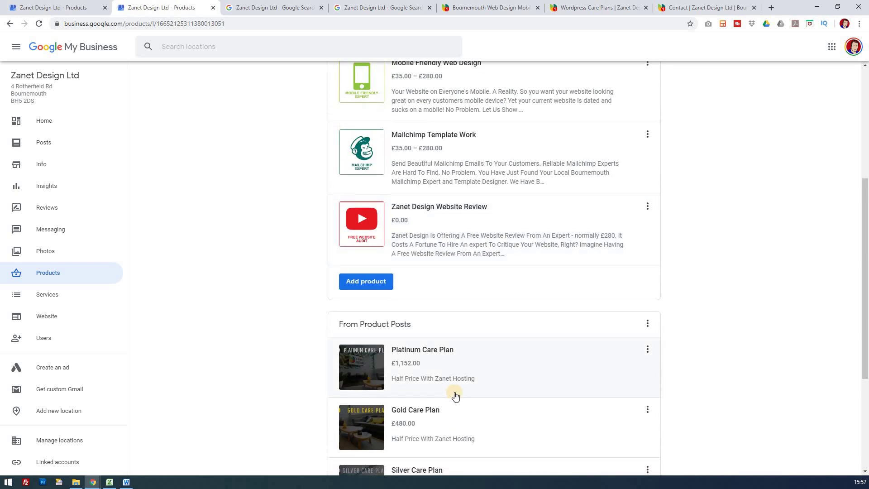
scroll(443, 385, down, 3)
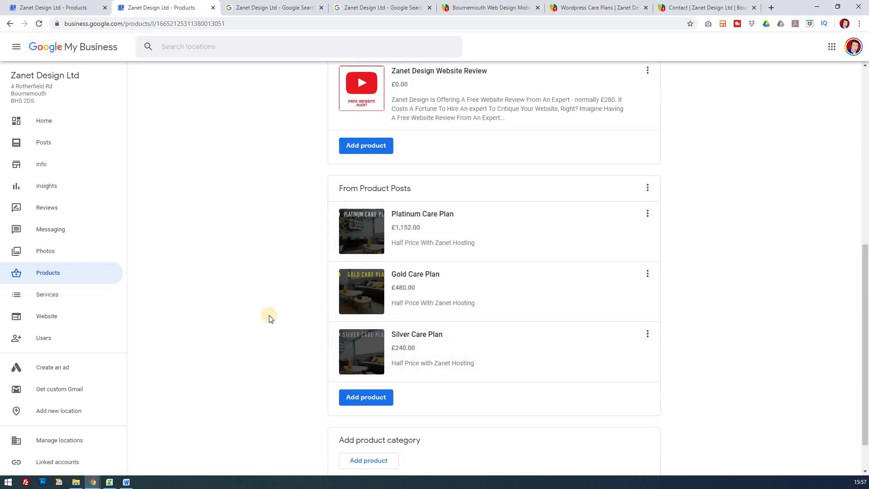
click(43, 295)
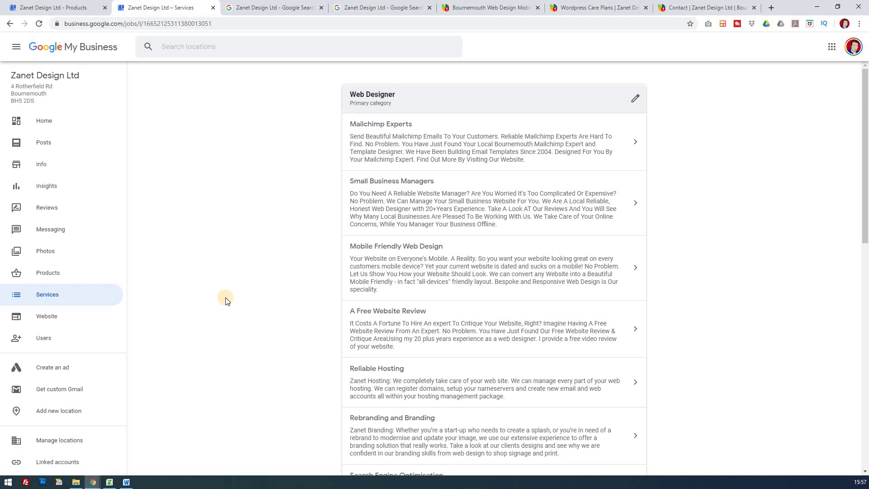
Check the Zanet Design WordPress Care Plans page, then return to the Bournemouth Web Design page.
click(500, 9)
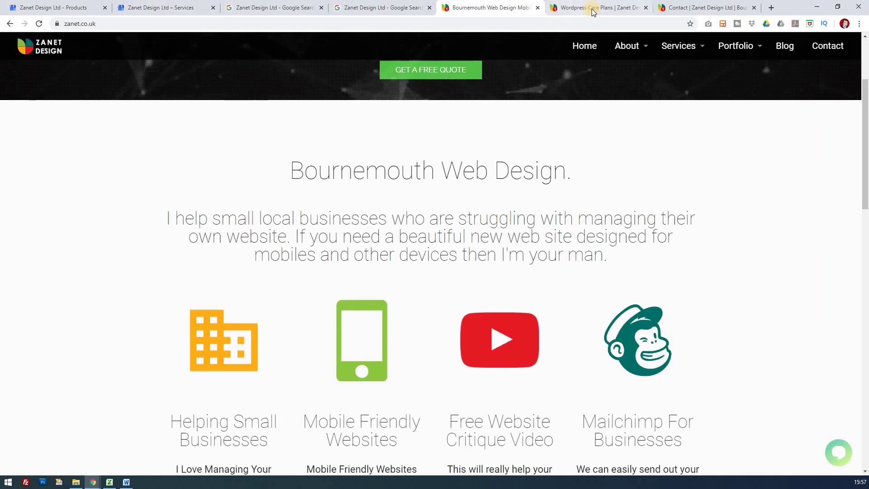
scroll(607, 105, down, 3)
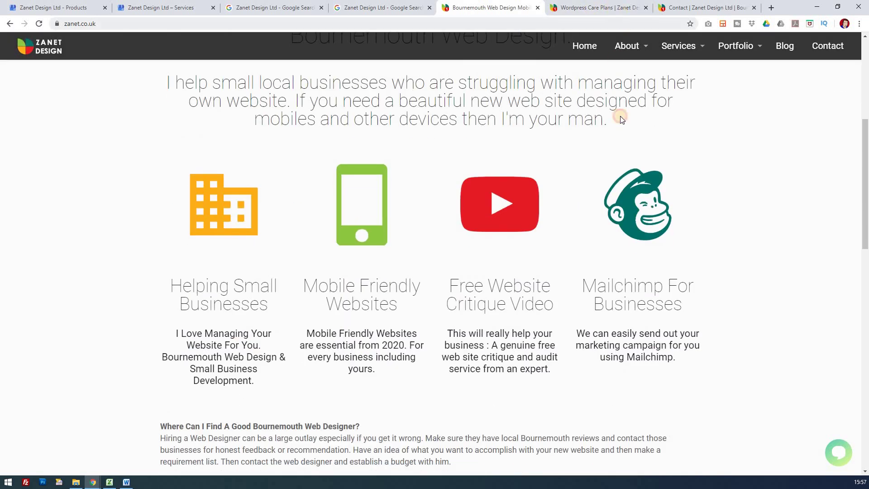
key(ctrl+Tab)
scroll(617, 164, down, 8)
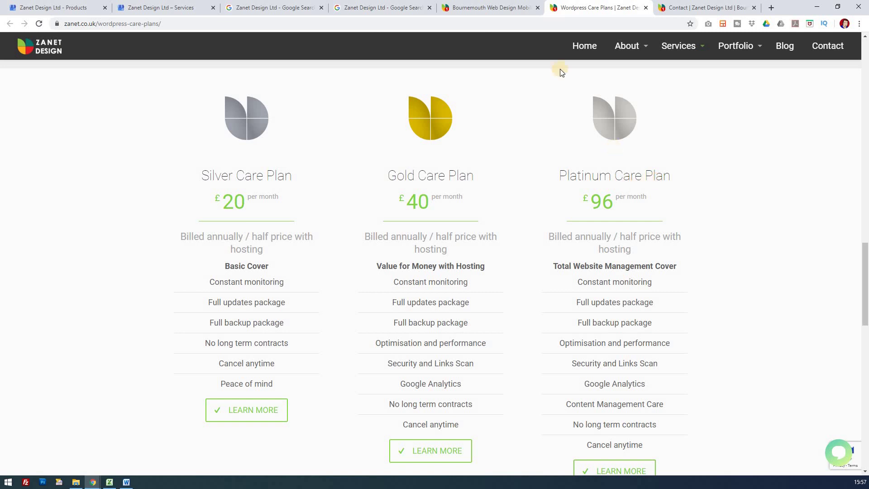
click(499, 8)
Close the Google Search product overlay and show the results with the Gold, Silver and Website Review products.
click(382, 9)
scroll(480, 219, down, 2)
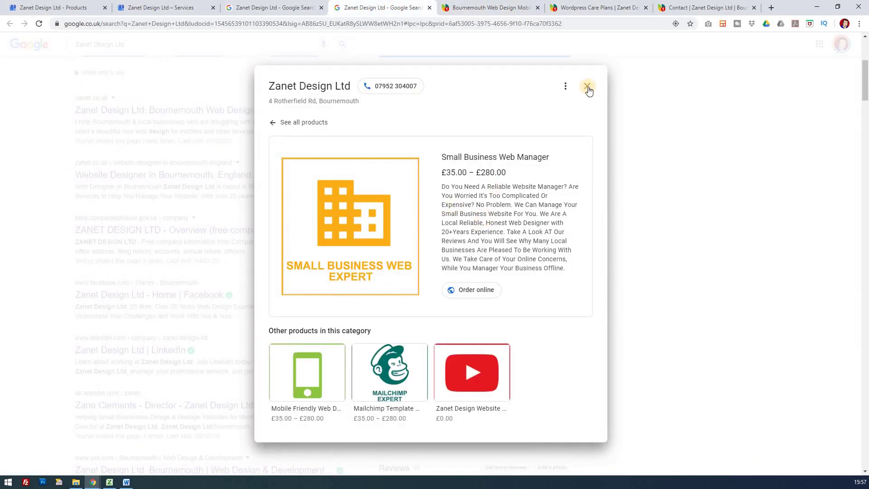
click(406, 59)
key(ctrl+shift+Tab)
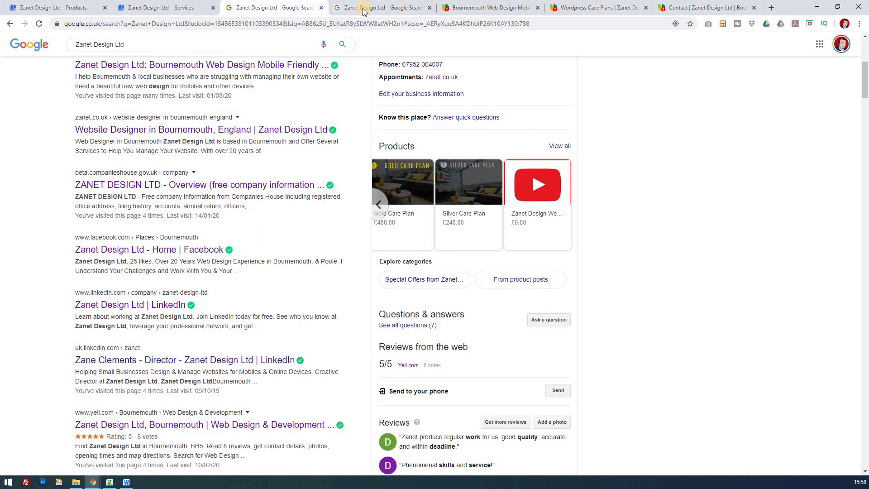
Go back to the Zanet Design Ltd Services page and scroll the Web Designer services list.
click(162, 9)
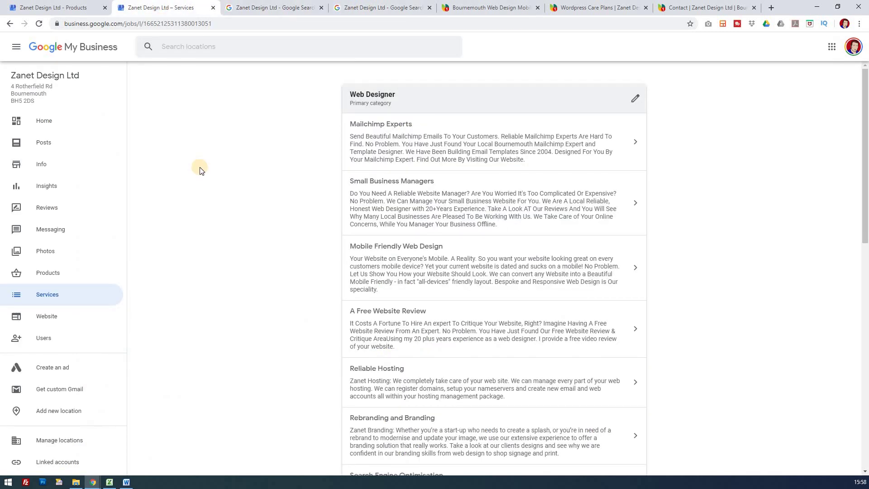
scroll(200, 170, down, 1)
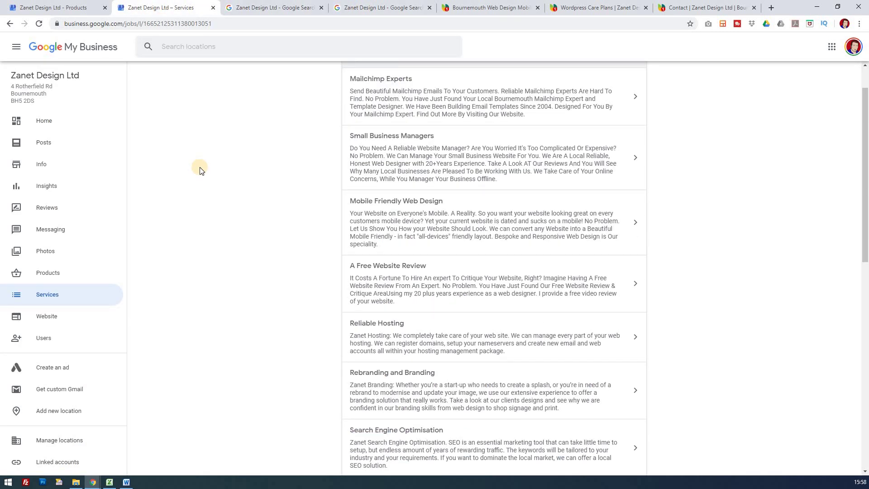